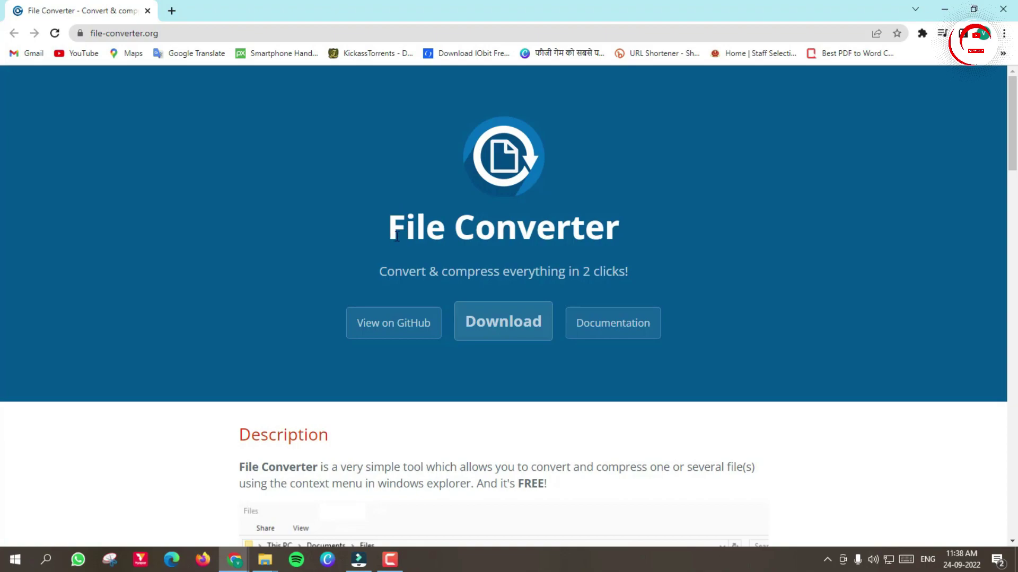
Step: Download FileConverter-1.2.3-x64-setup.msi from file-converter.org and launch it from the download shelf
scroll(396, 236, "down", 1)
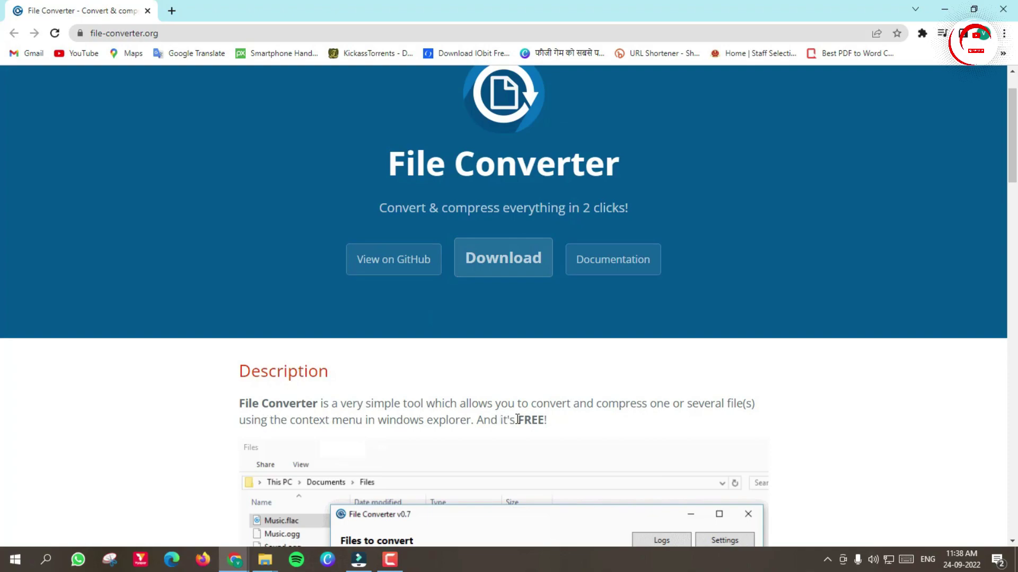
left_click_drag(517, 419, 549, 422)
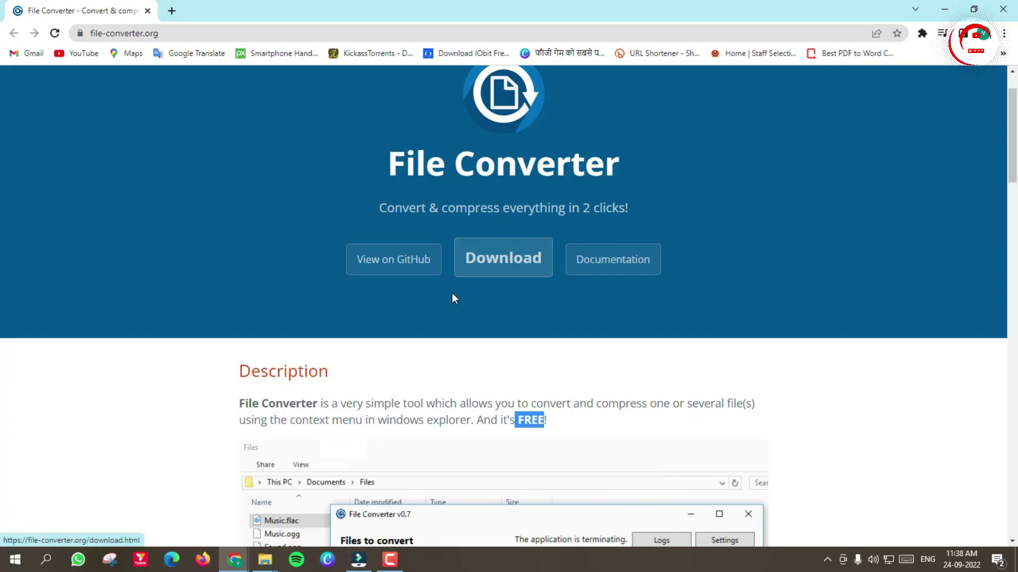
scroll(466, 299, "down", 1)
scroll(477, 308, "down", 1)
scroll(730, 260, "up", 3)
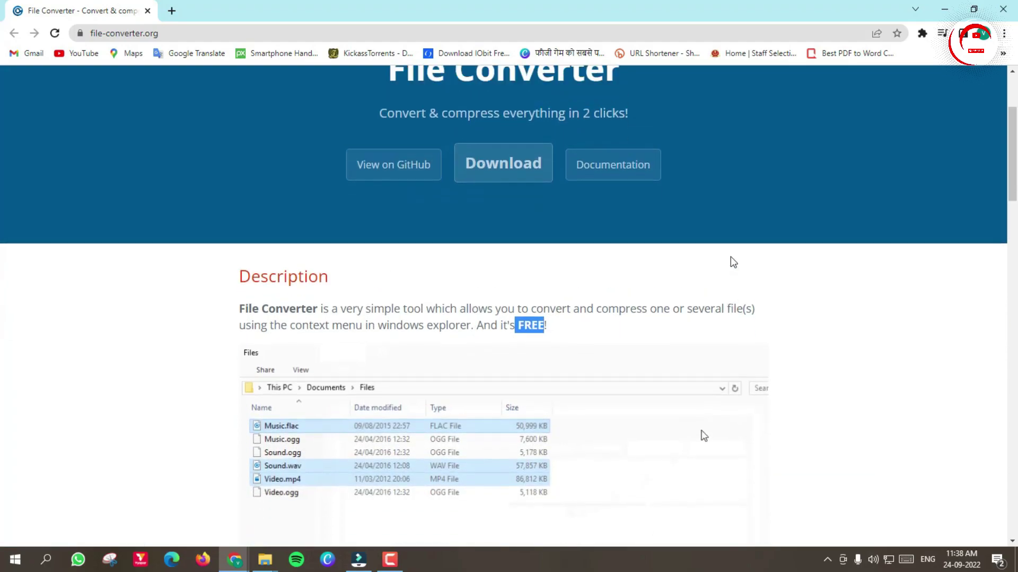
left_click(500, 330)
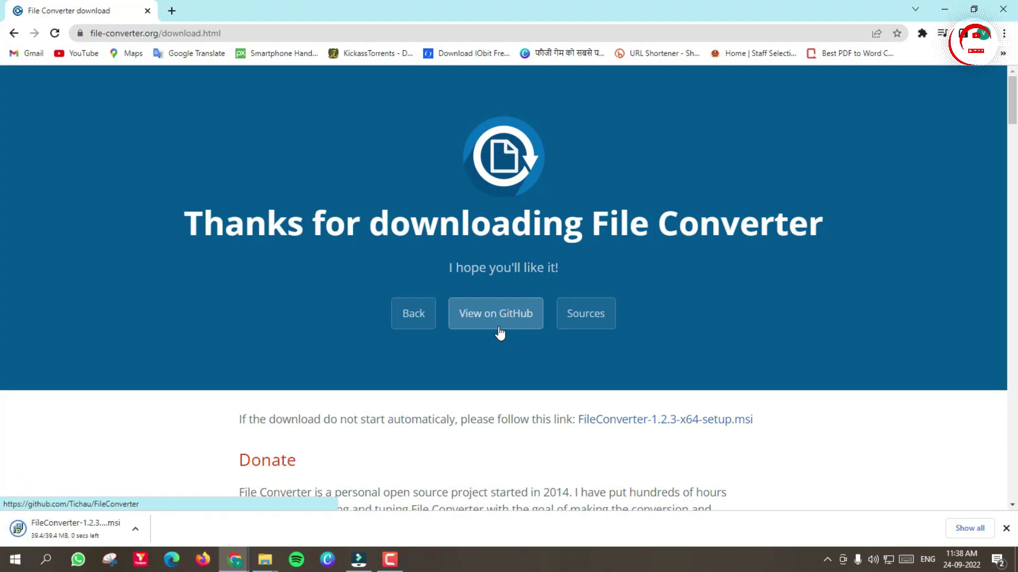
left_click(48, 532)
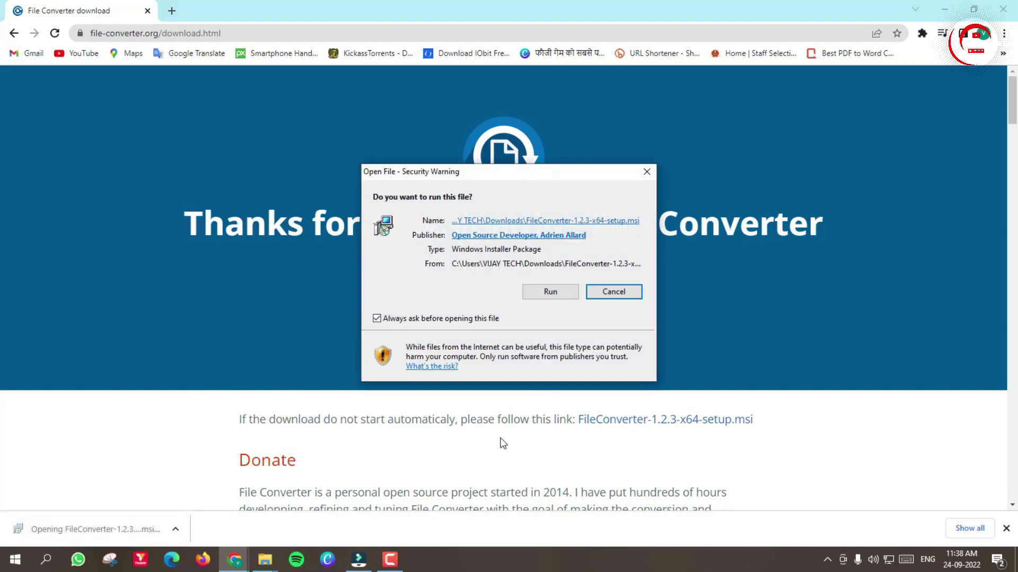
Step: Run the installer, accept the license terms, and install File Converter (64 bit) with default settings
left_click(547, 291)
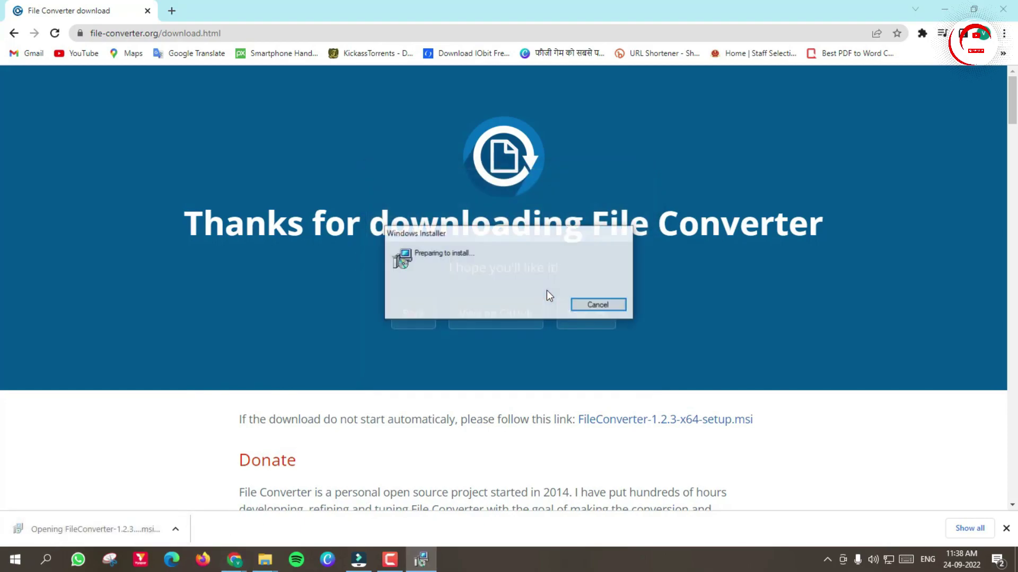
left_click(574, 379)
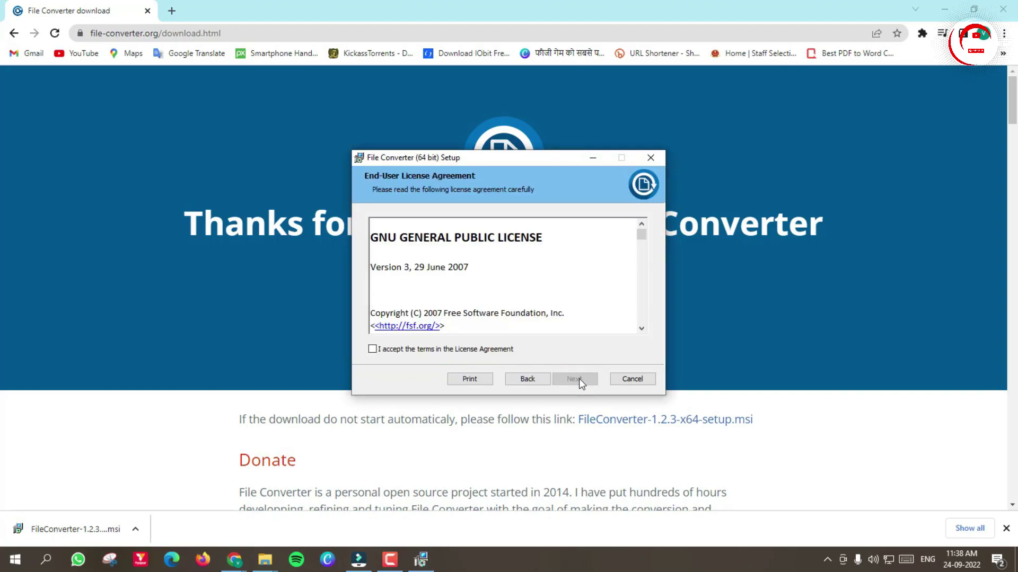
left_click(373, 350)
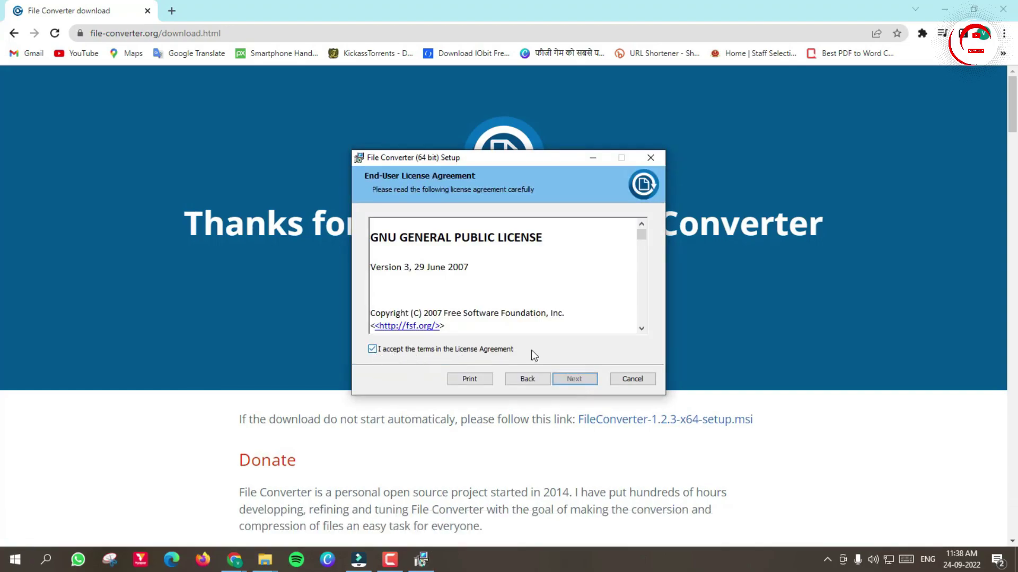
left_click(577, 378)
left_click(578, 377)
left_click(577, 377)
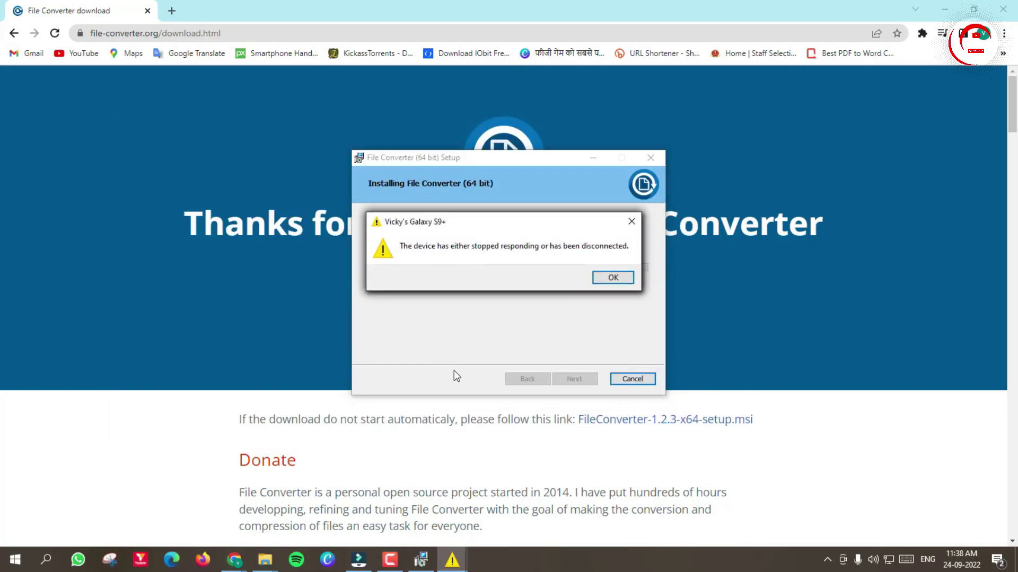
left_click(583, 380)
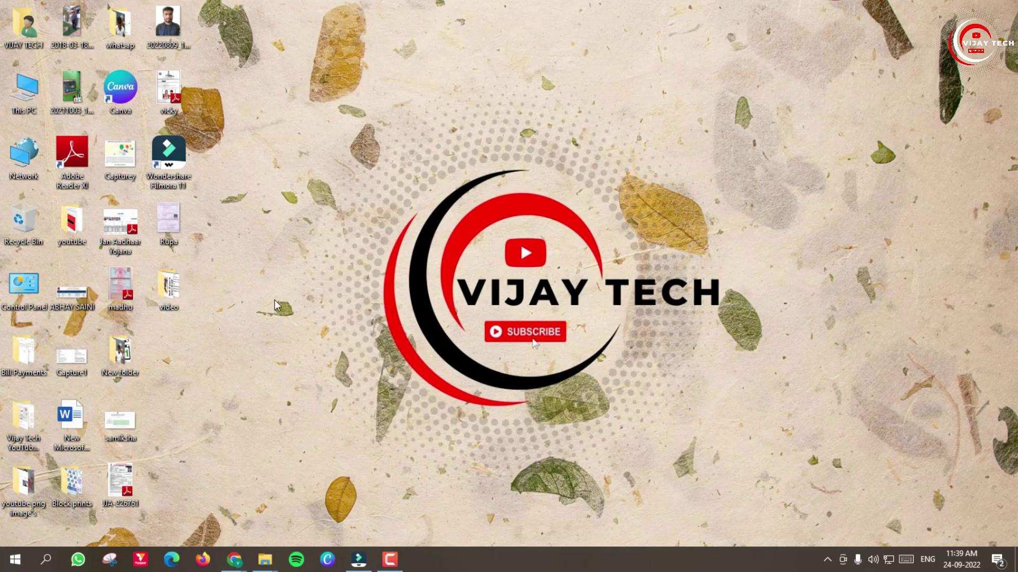
Step: Maximize the video folder window, switch to Large icons view, and select the Capture image
mouse_move(268, 561)
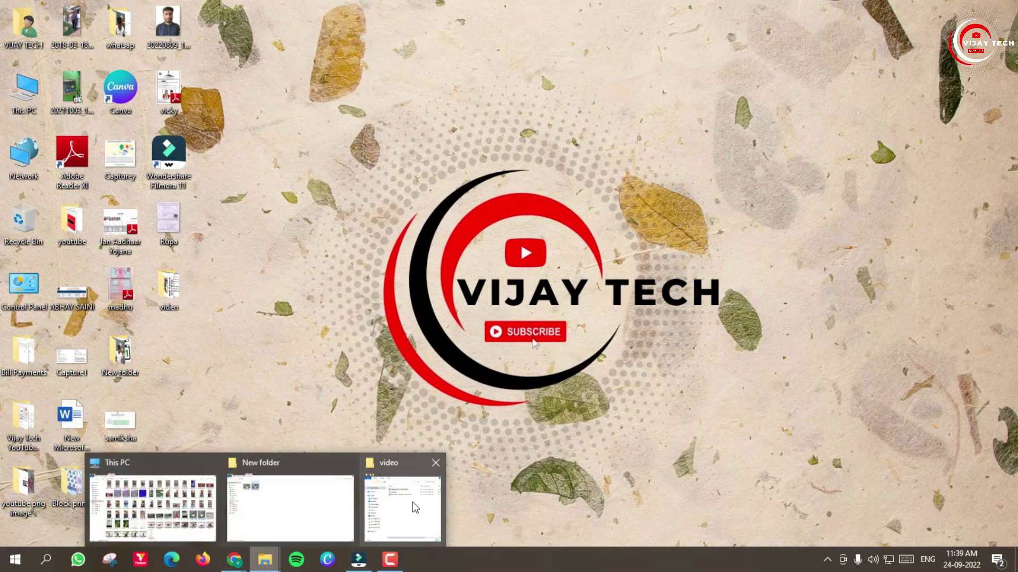
left_click(415, 508)
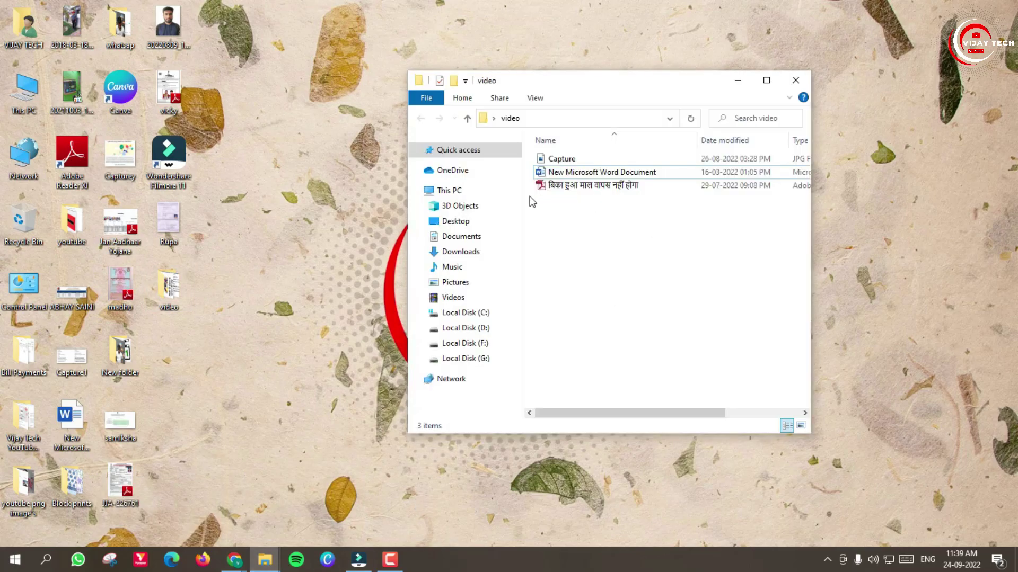
left_click(776, 80)
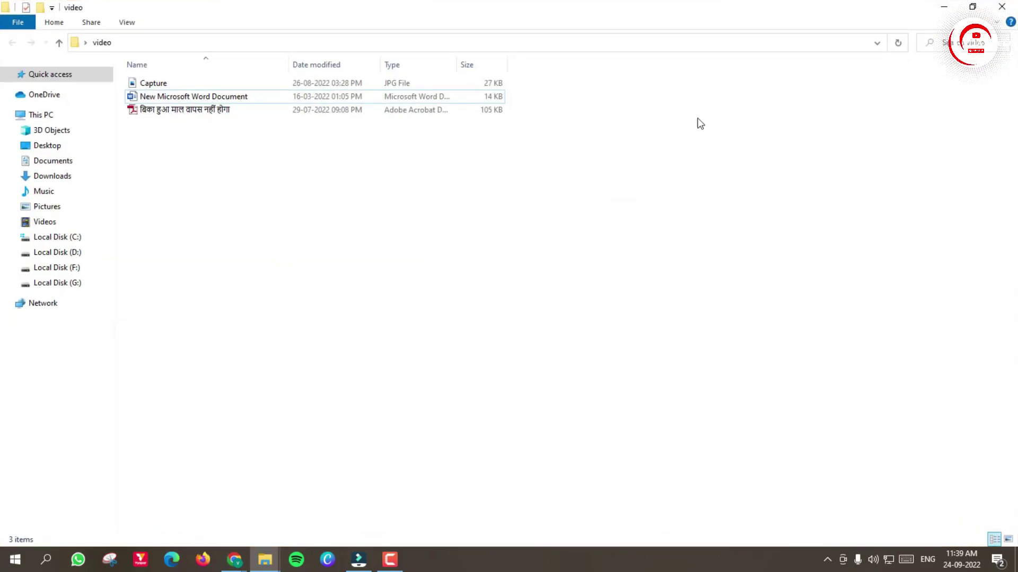
left_click(1008, 539)
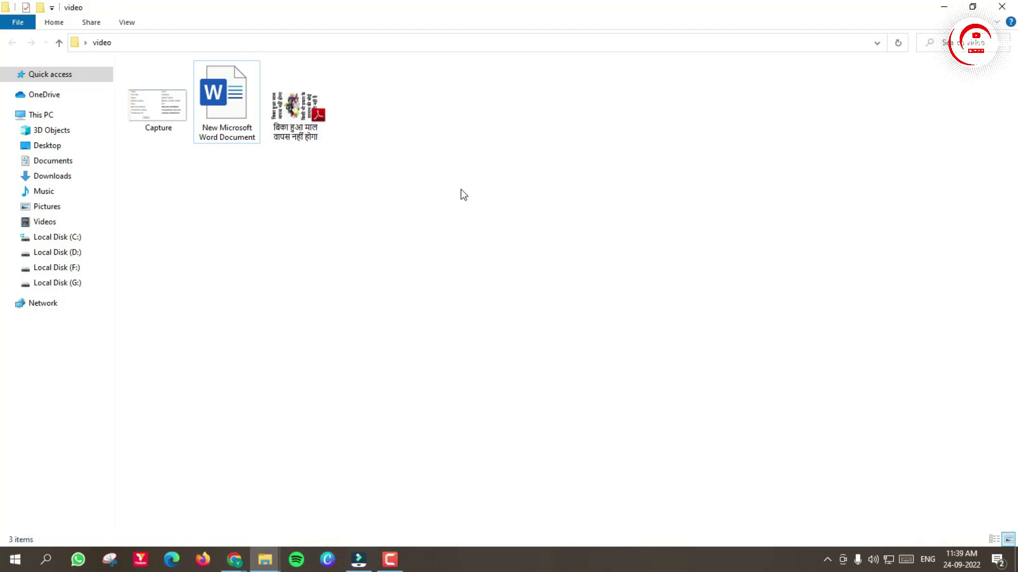
left_click(158, 107)
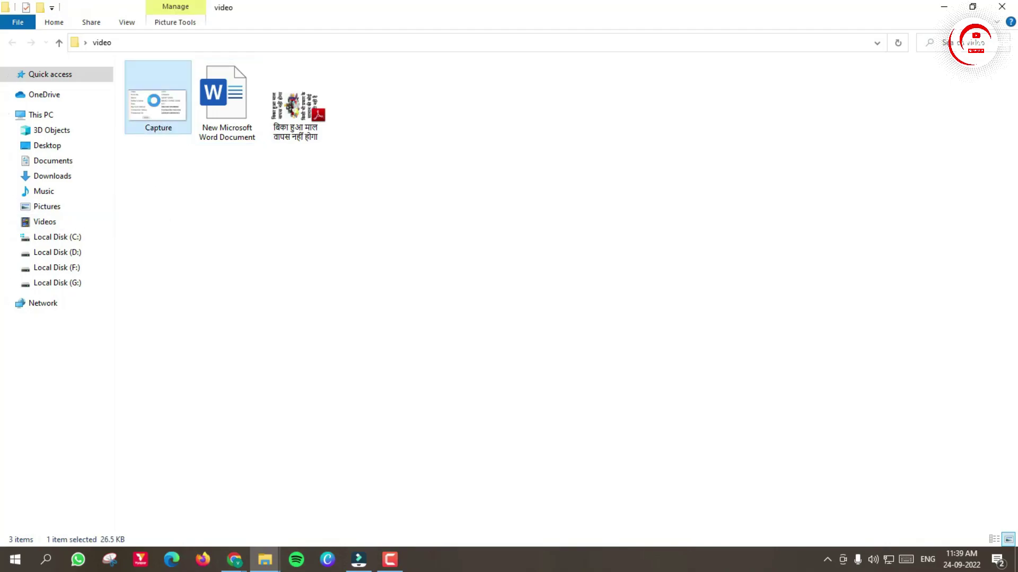
Step: Convert the Capture image To Pdf with File Converter and open Capture.pdf in Adobe Reader
right_click(154, 87)
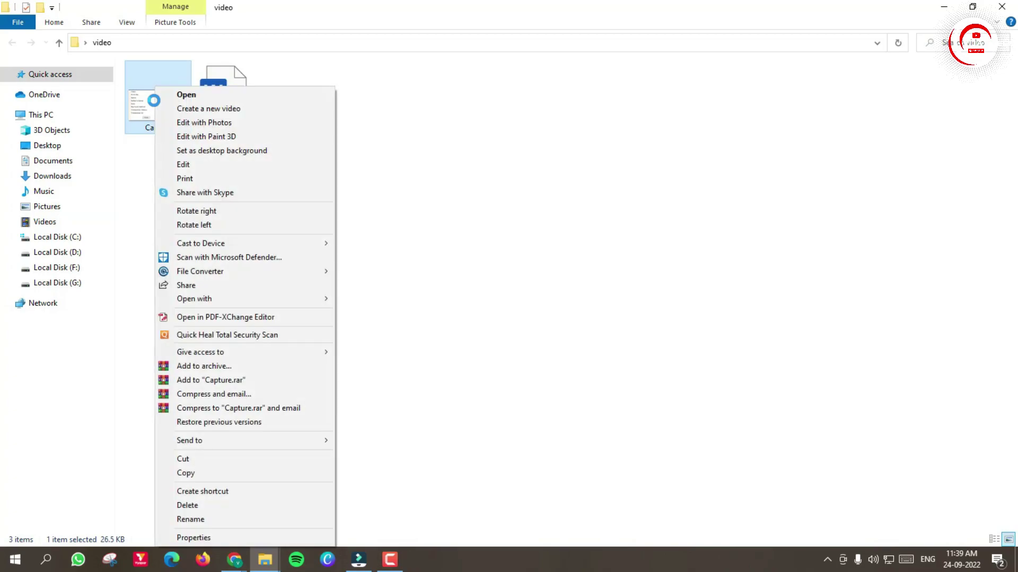
mouse_move(181, 275)
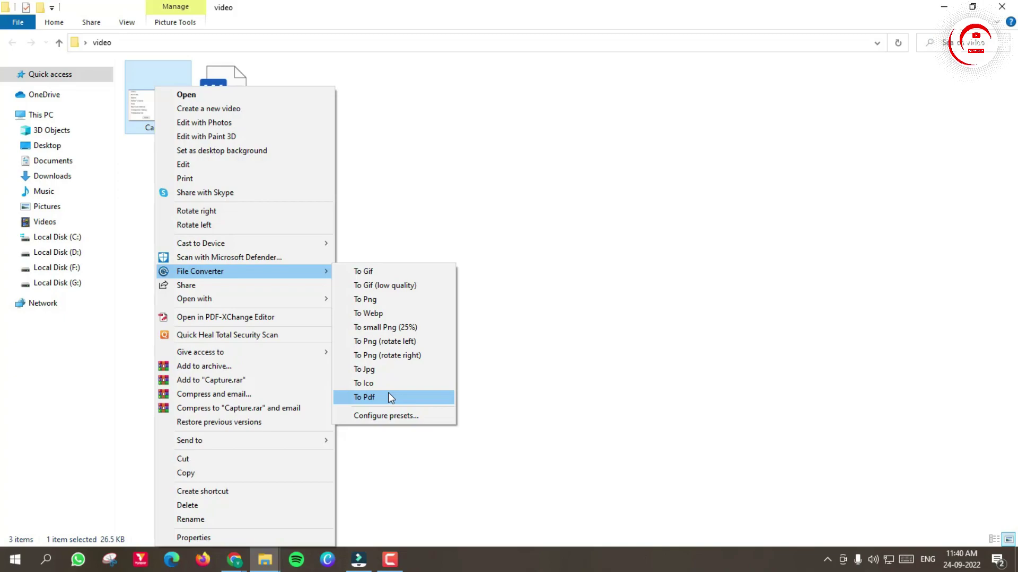
left_click(374, 398)
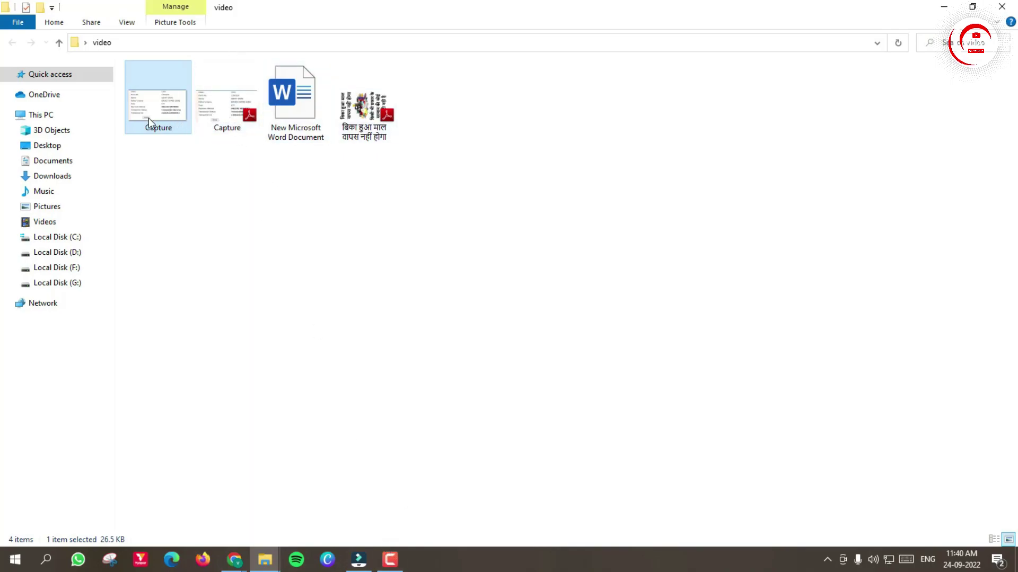
left_click(233, 119)
double_click(233, 119)
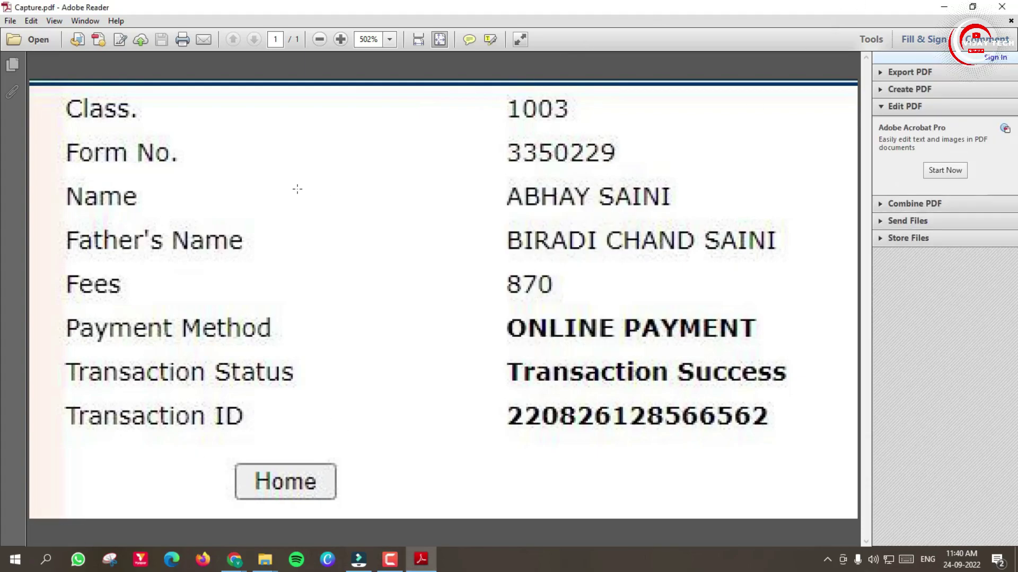
left_click(1002, 7)
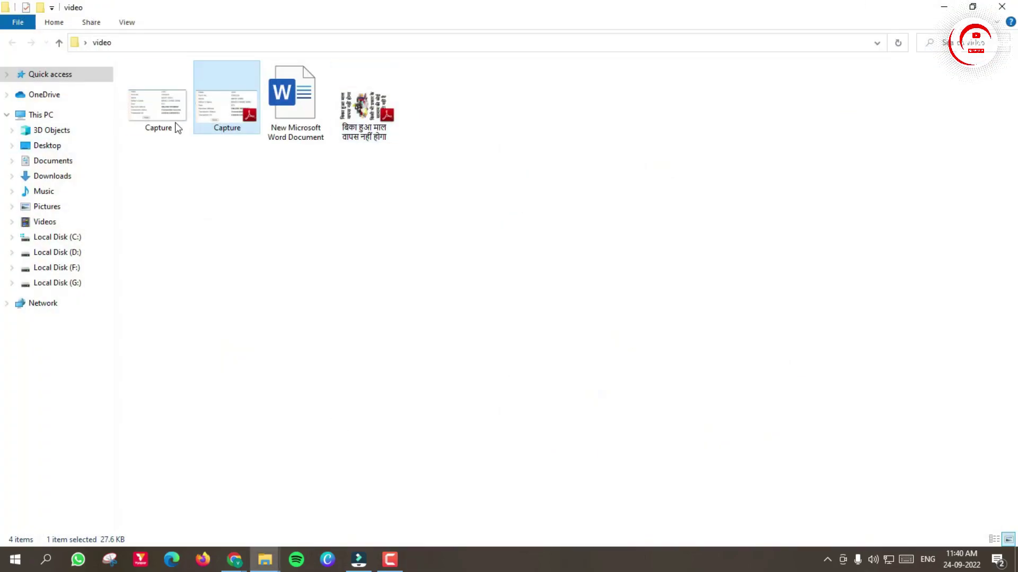
left_click(172, 111)
double_click(172, 112)
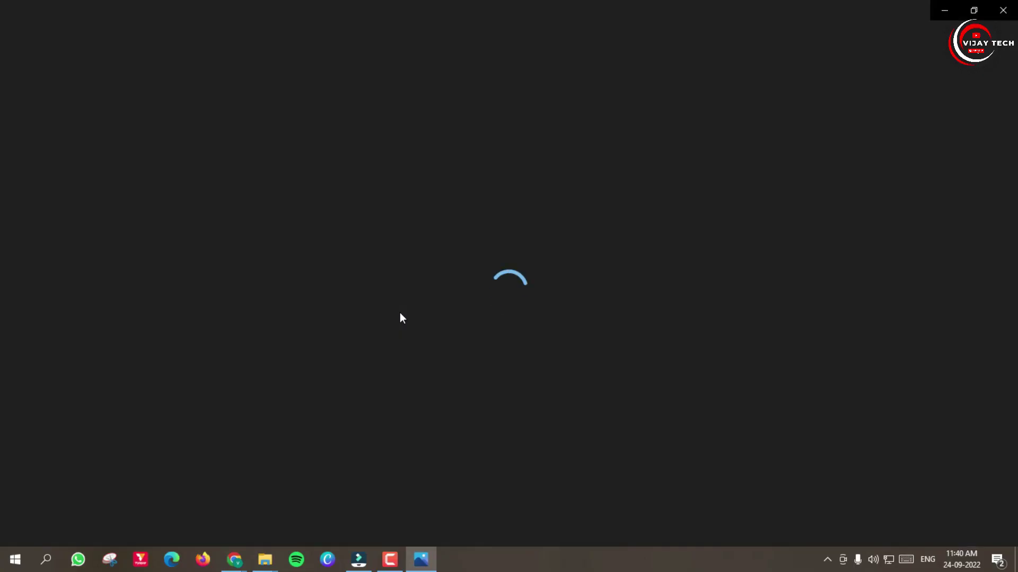
left_click(1003, 10)
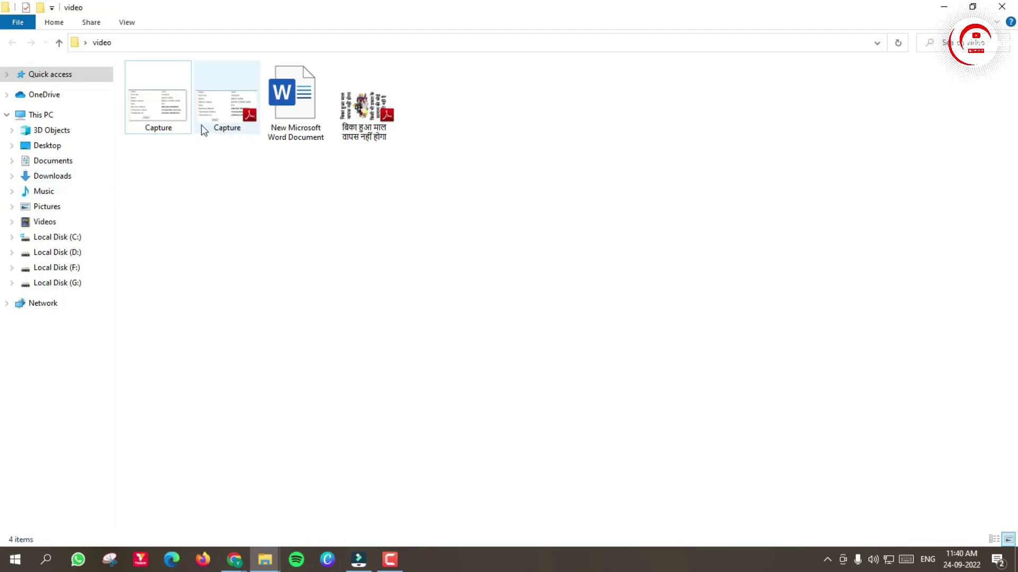
right_click(295, 92)
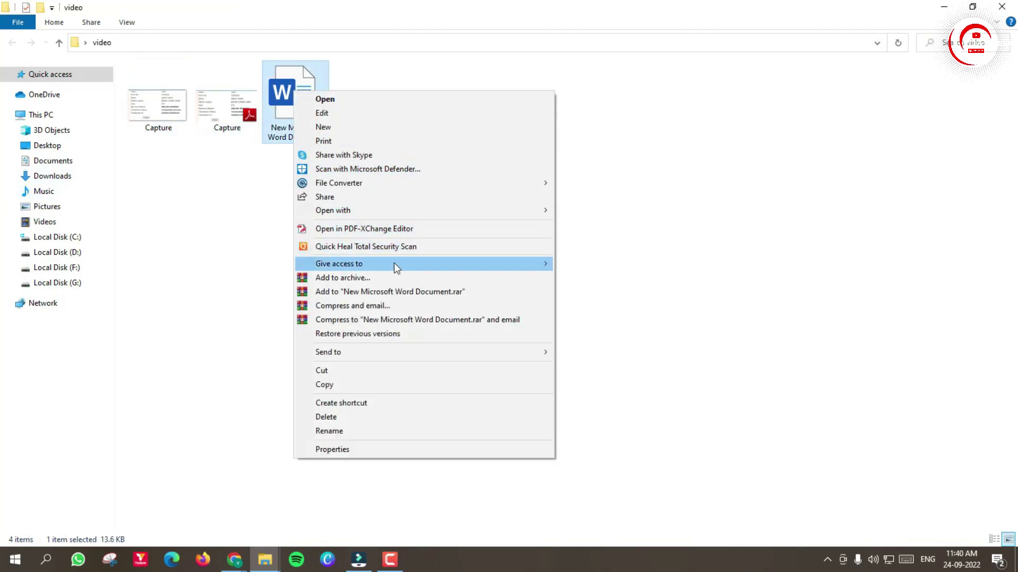
Step: Convert the Word document to paged PNG images, then check its price list in Word and close it
mouse_move(327, 184)
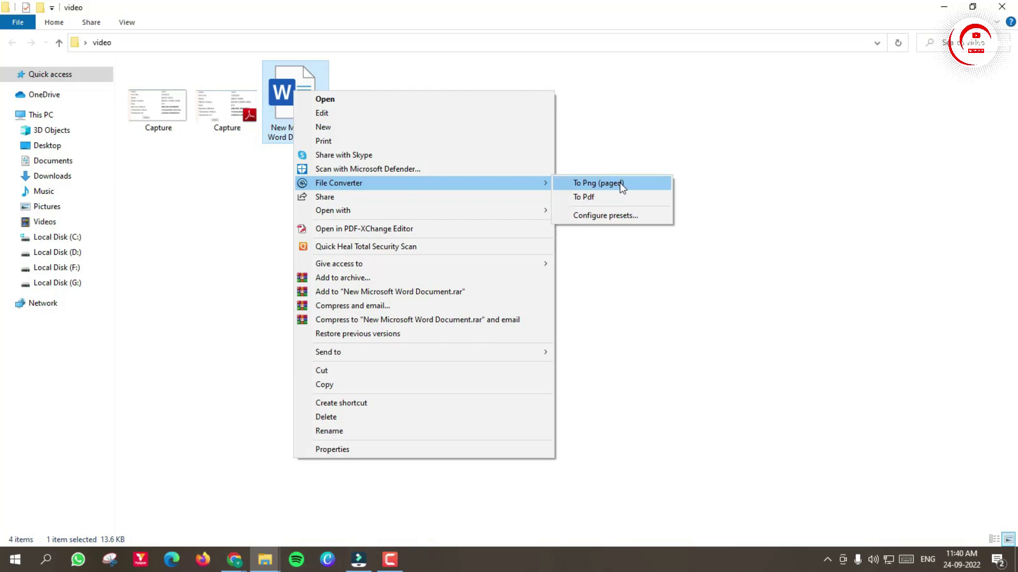
left_click(700, 176)
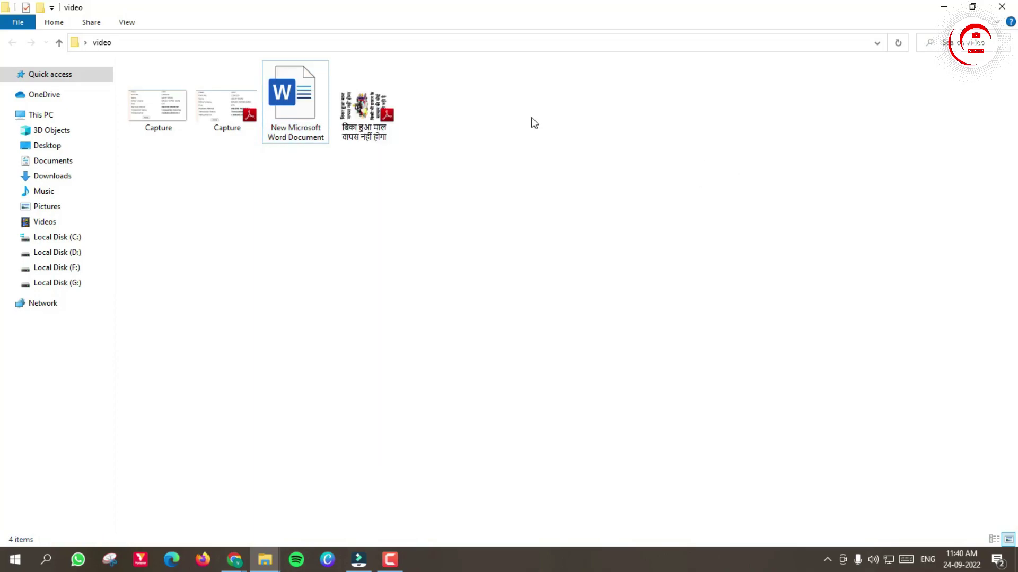
double_click(295, 104)
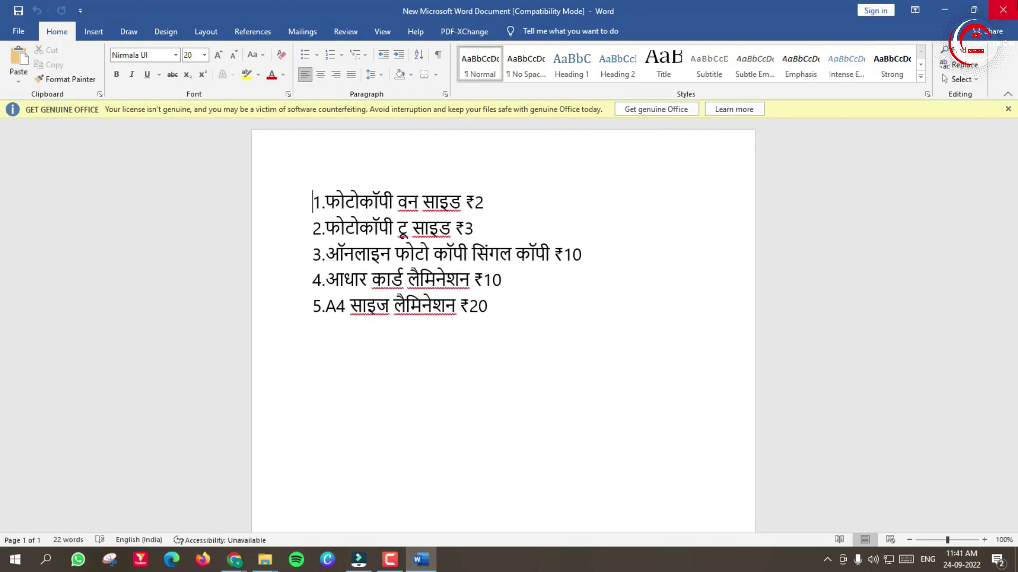
left_click(1005, 10)
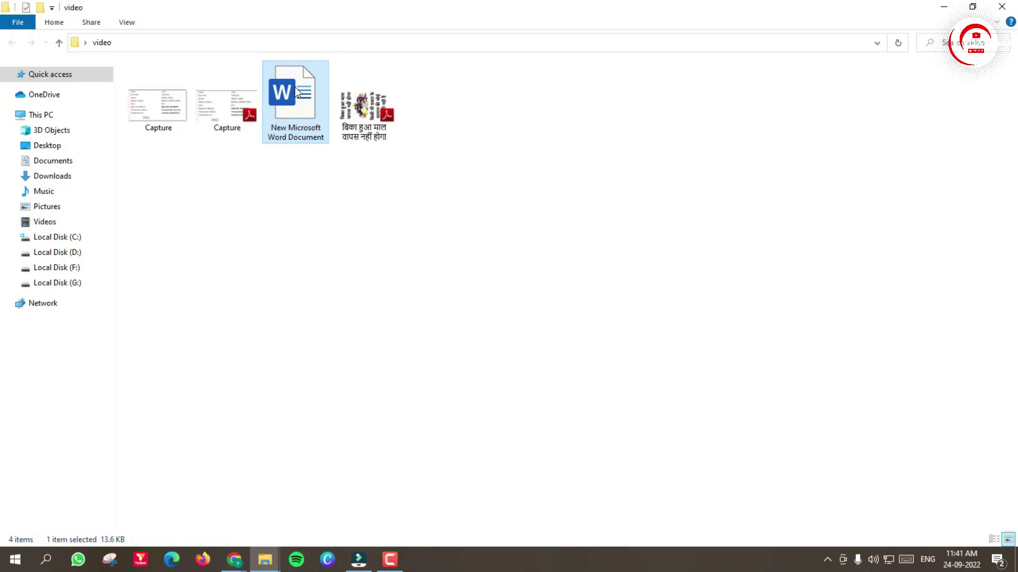
right_click(295, 88)
Step: Convert New Microsoft Word Document To Pdf, then view the resulting PDF in Adobe Reader and close it
mouse_move(419, 179)
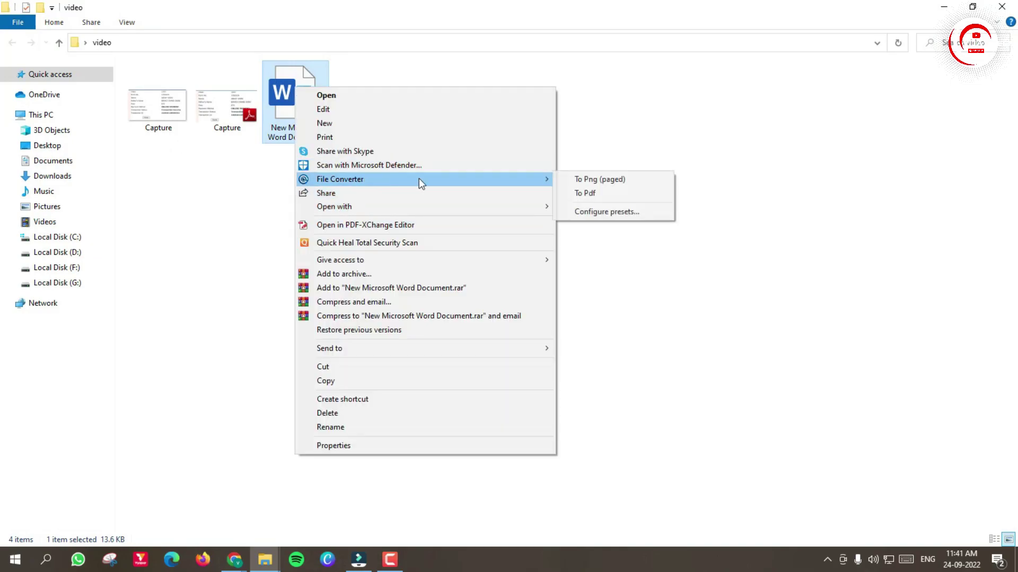
left_click(617, 193)
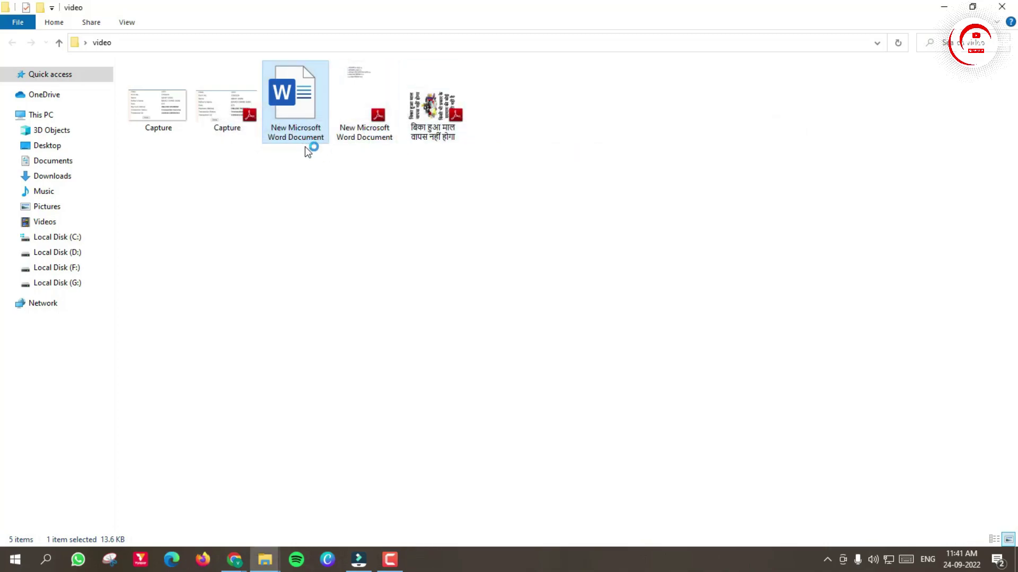
double_click(355, 109)
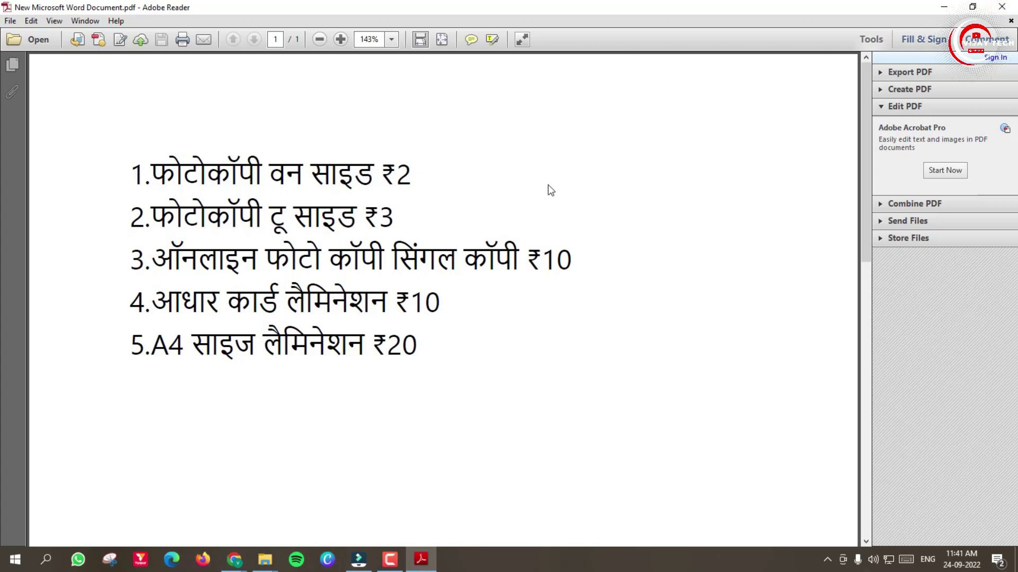
left_click(1002, 7)
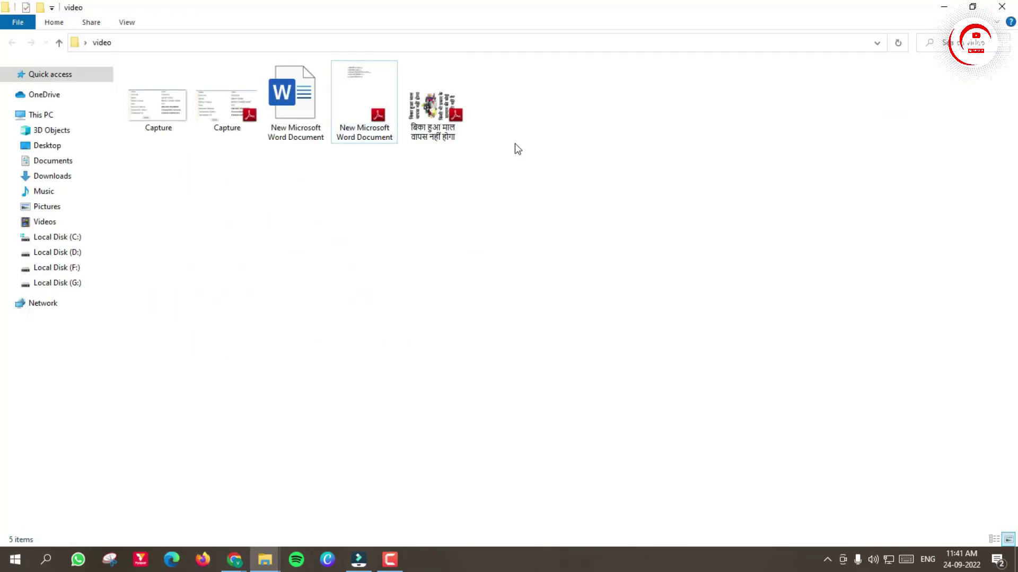
Step: Convert the Hindi-titled PDF To Png (paged) and view the new PNG in Photos
right_click(431, 108)
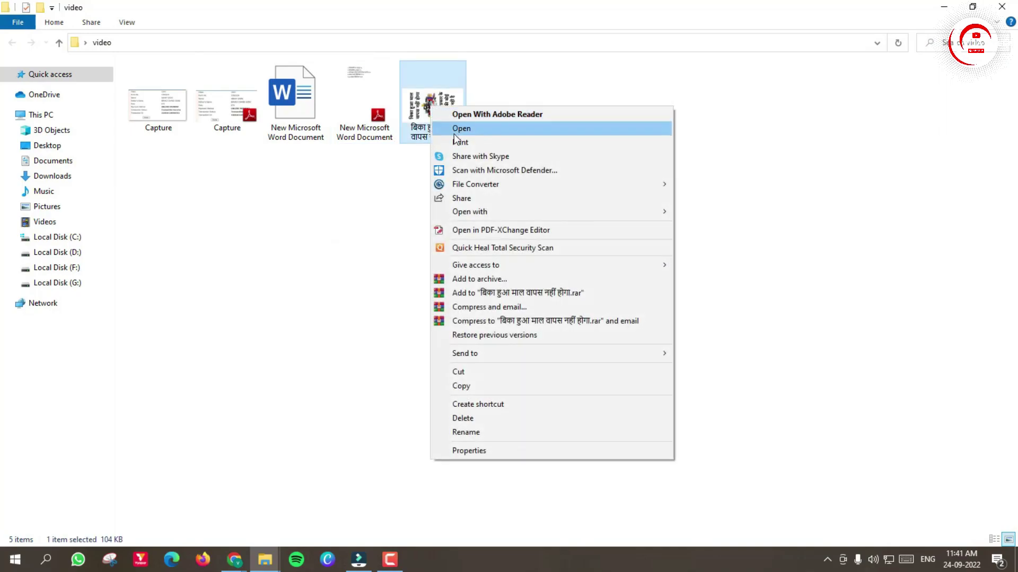
mouse_move(479, 190)
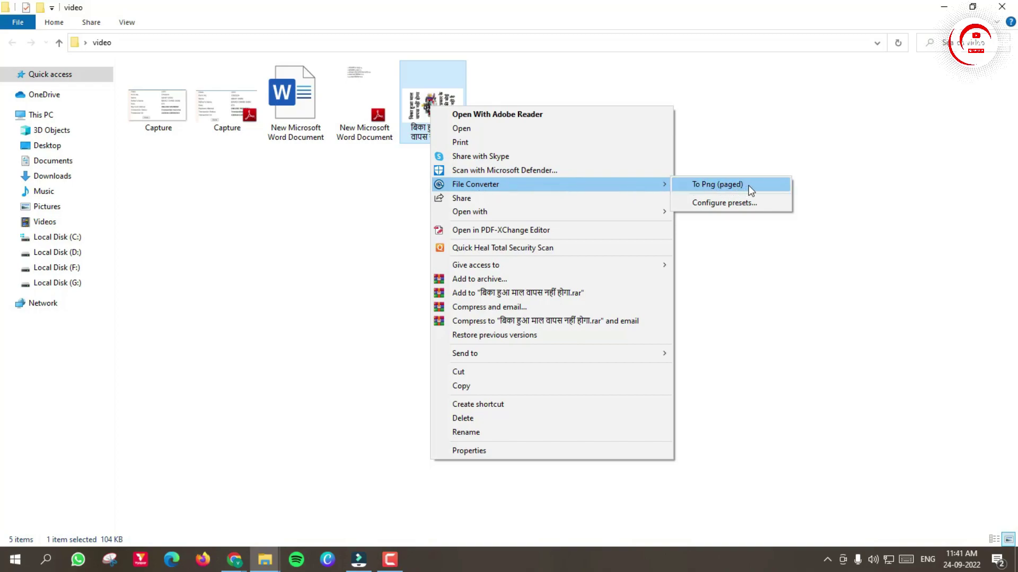
left_click(706, 190)
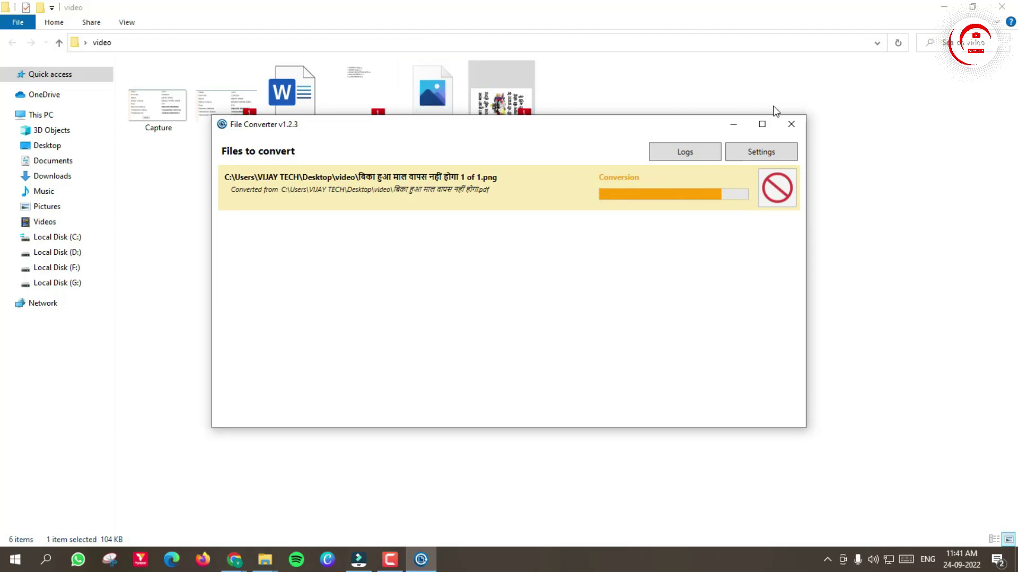
left_click(792, 125)
left_click(433, 110)
double_click(434, 110)
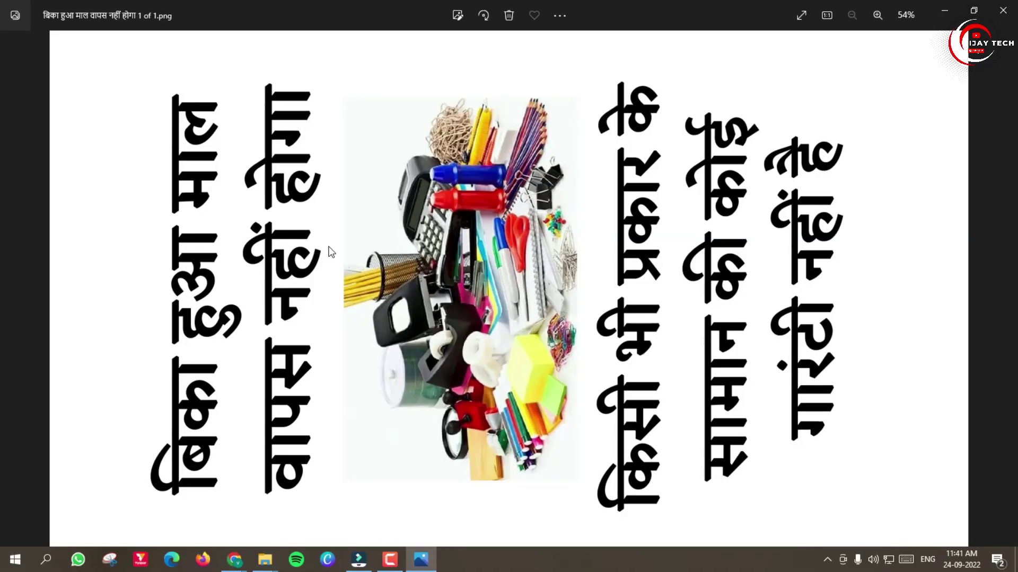
Step: Close Photos and bring up the browser windows
left_click(1002, 10)
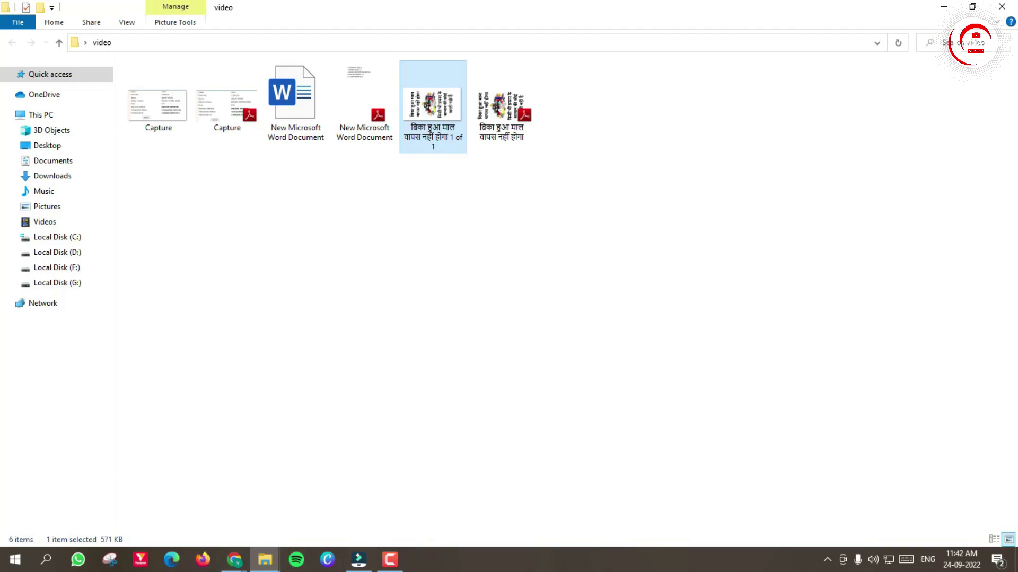
left_click(234, 559)
Step: Download EncryptoforWin.exe from the macpaw.com Encrypto page
left_click(170, 526)
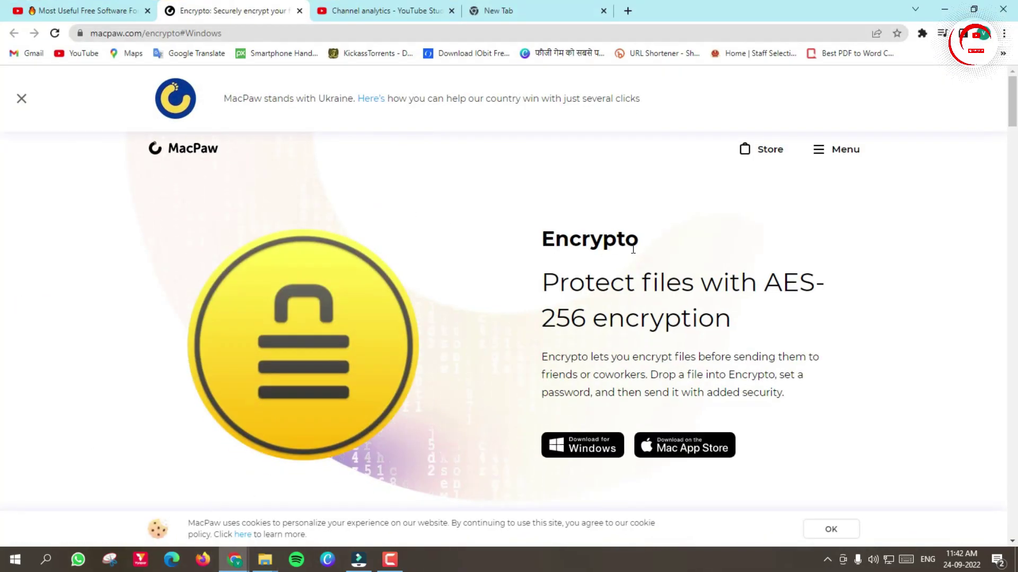
scroll(673, 260, "down", 1)
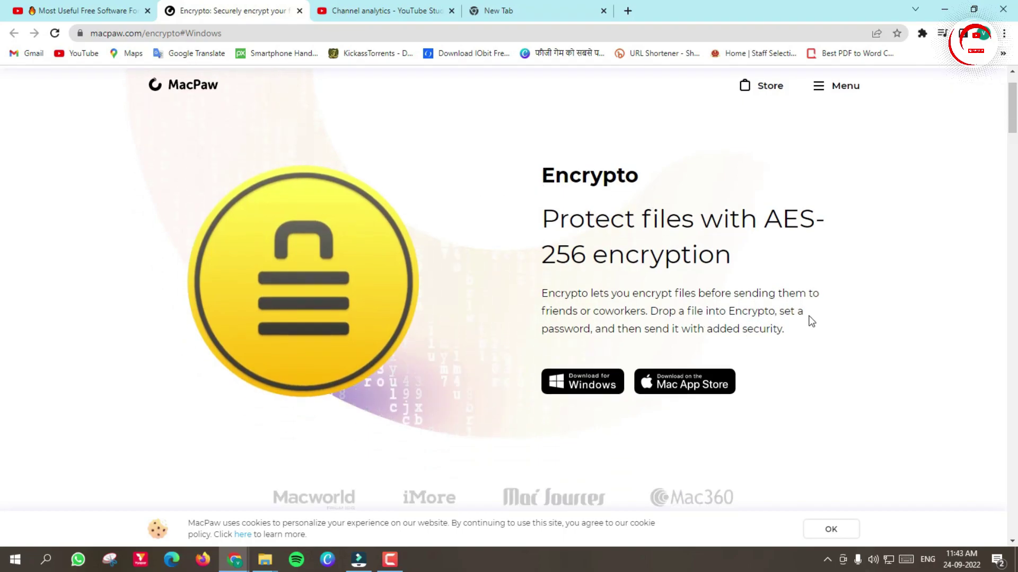
scroll(805, 321, "down", 1)
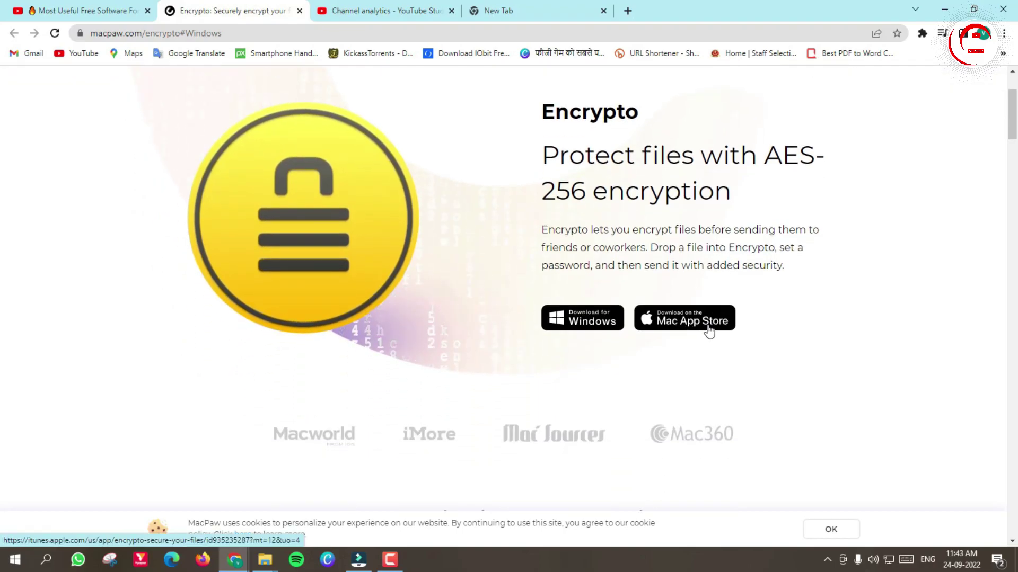
left_click(565, 330)
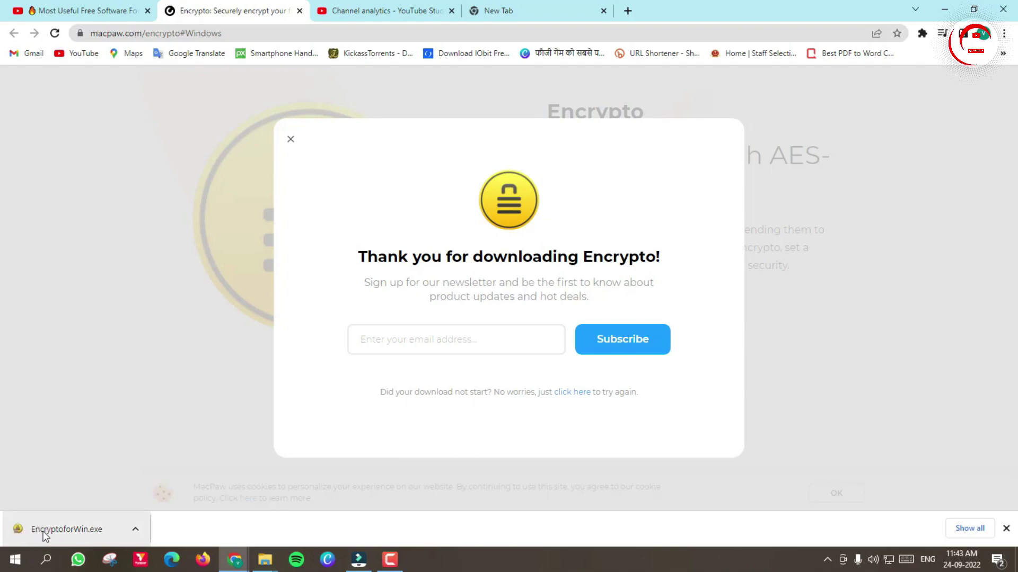
key("ctrl+shift+d")
mouse_move(3, 495)
left_mouse_down()
mouse_move(58, 549)
mouse_move(153, 554)
mouse_move(155, 546)
left_mouse_up()
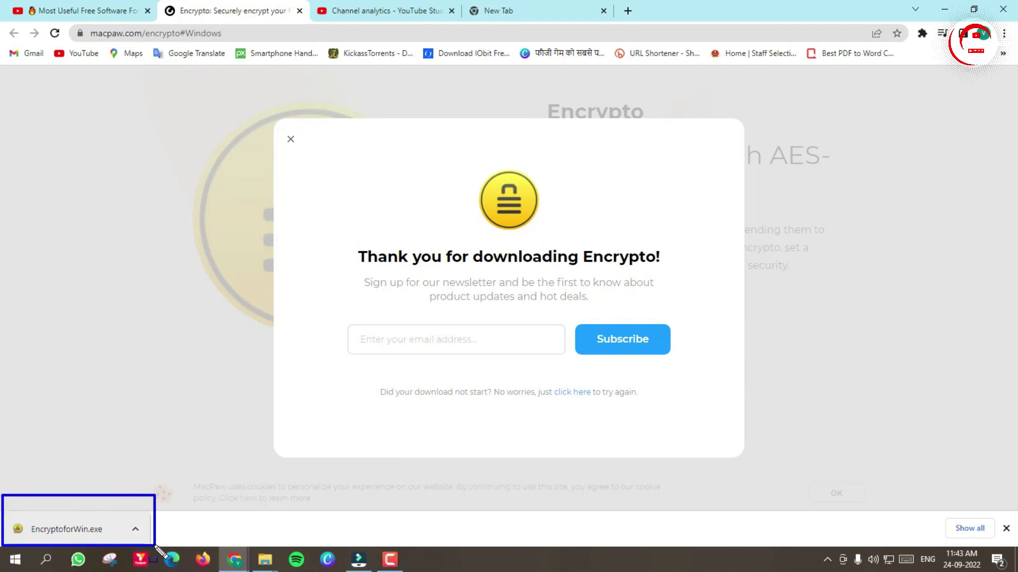
Step: Launch EncryptoforWin.exe from the download bar, allow it to run, and minimize Chrome
left_click(82, 530)
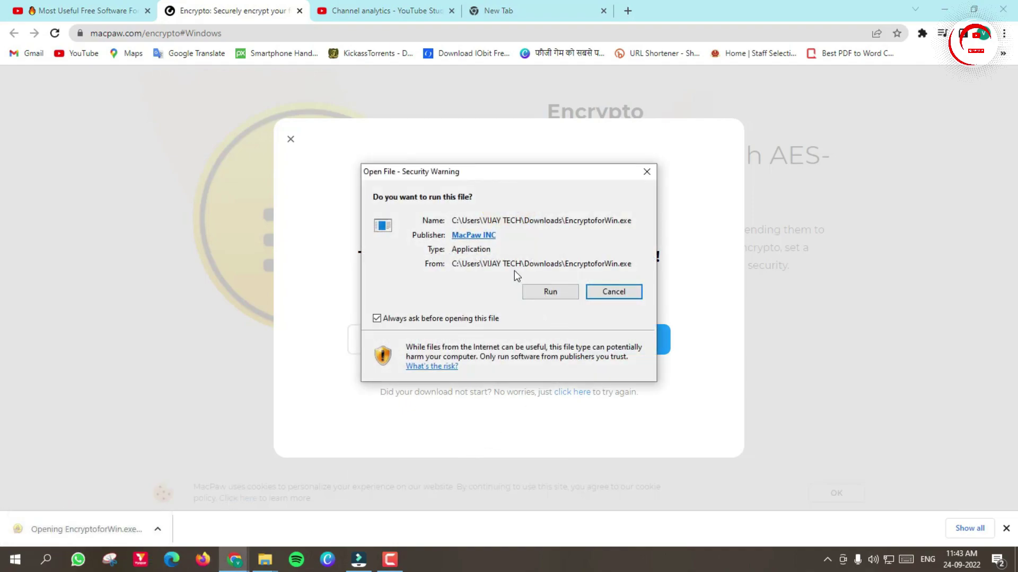
mouse_move(511, 265)
left_mouse_down()
mouse_move(655, 301)
mouse_move(656, 313)
left_mouse_up()
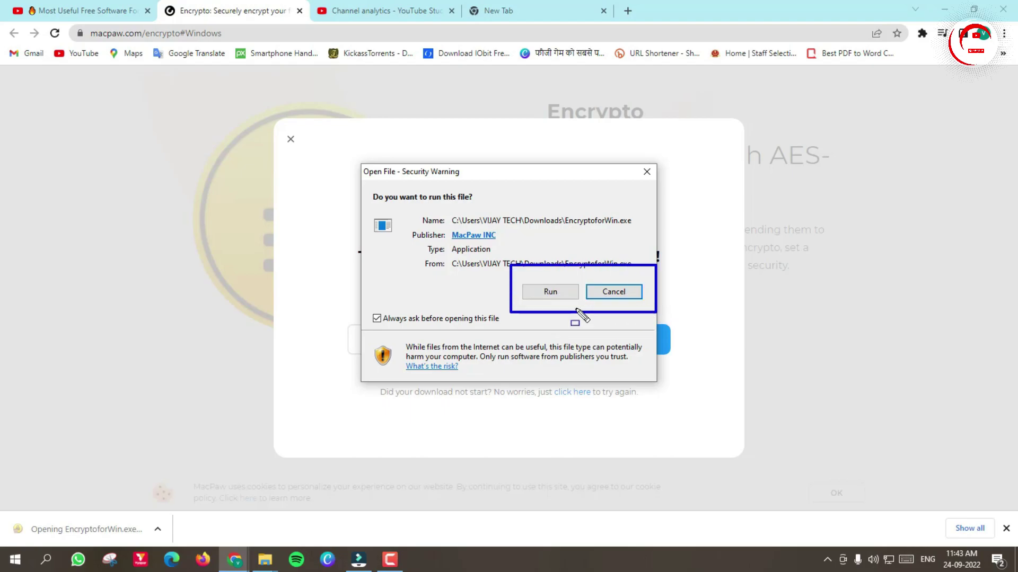
left_click(565, 292)
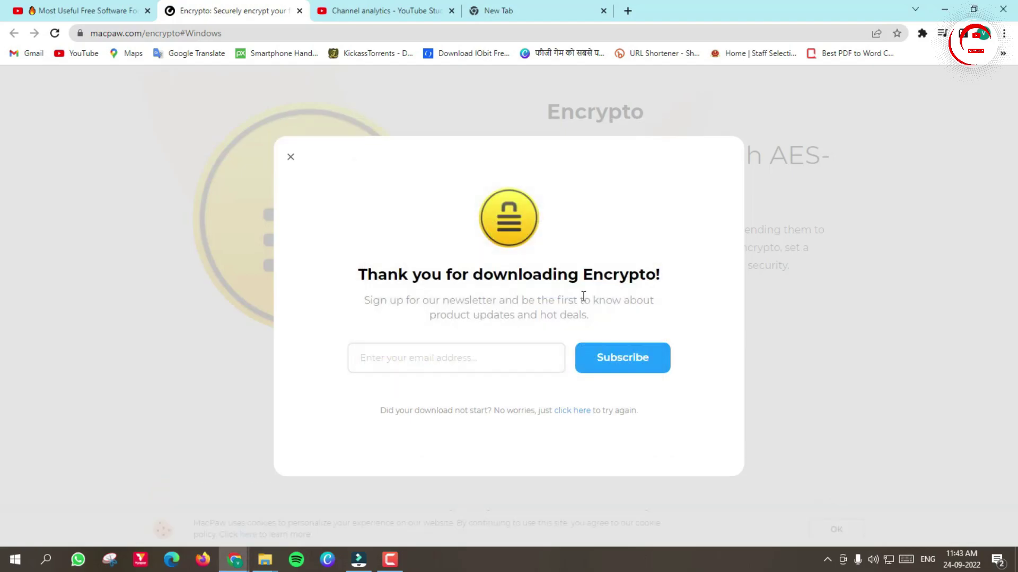
left_click(944, 10)
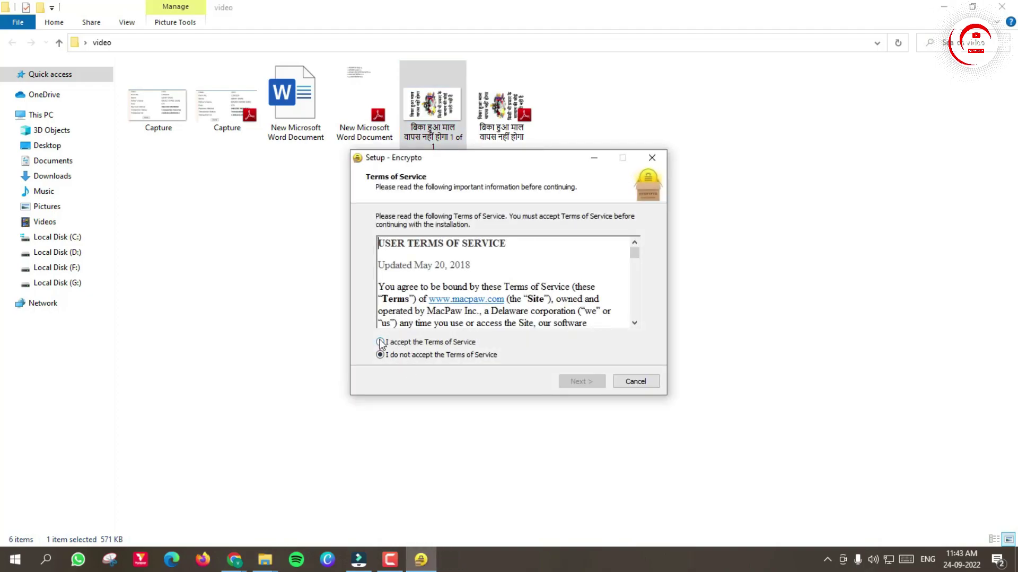
Step: Accept Encrypto's Terms of Service and install it with the default options
left_click(380, 341)
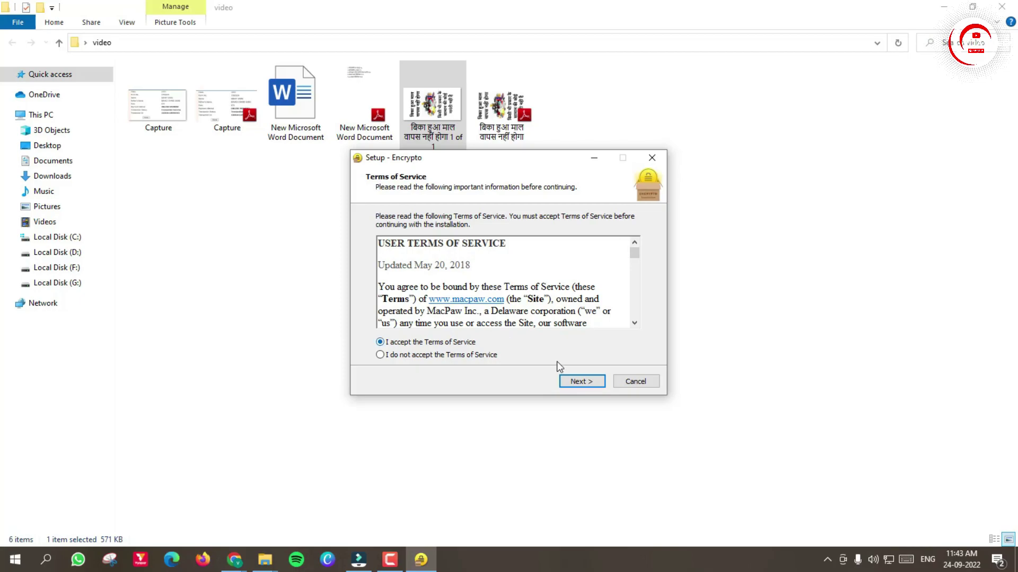
left_click(583, 382)
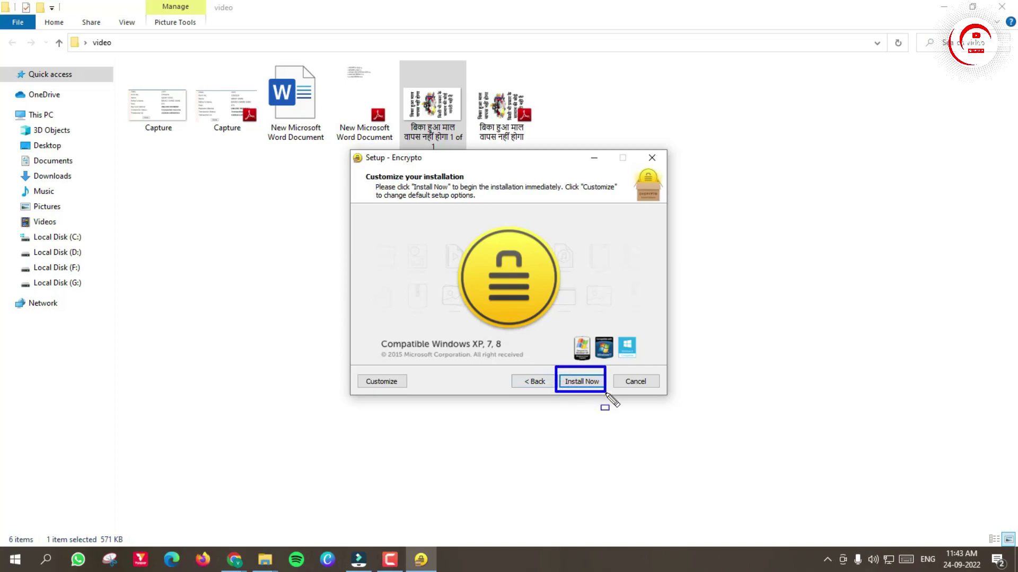
left_click(581, 382)
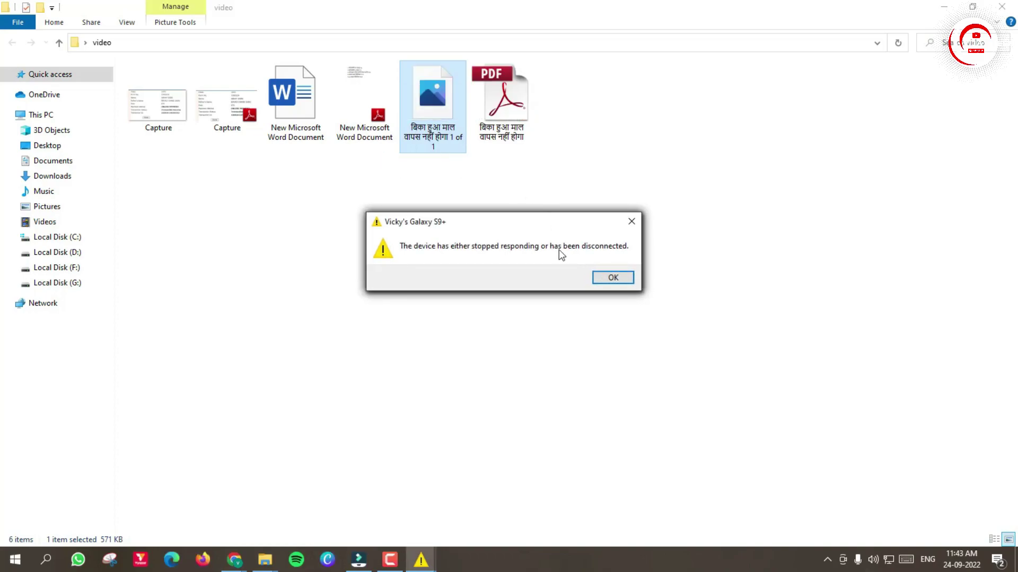
Step: Dismiss the device warning, finish the three-page Encrypto welcome tour, and select the converted PNG
left_click(623, 281)
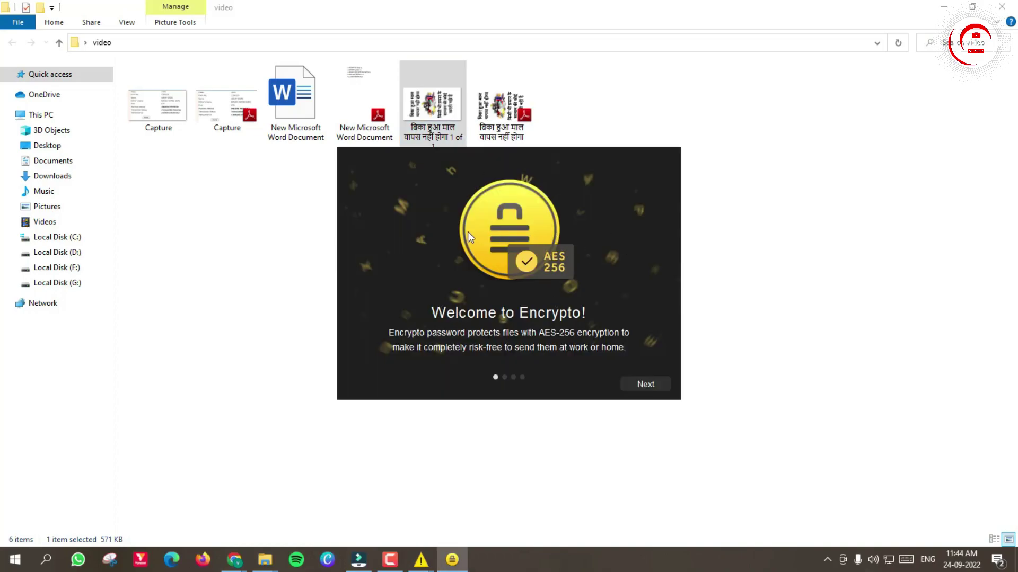
left_click(649, 386)
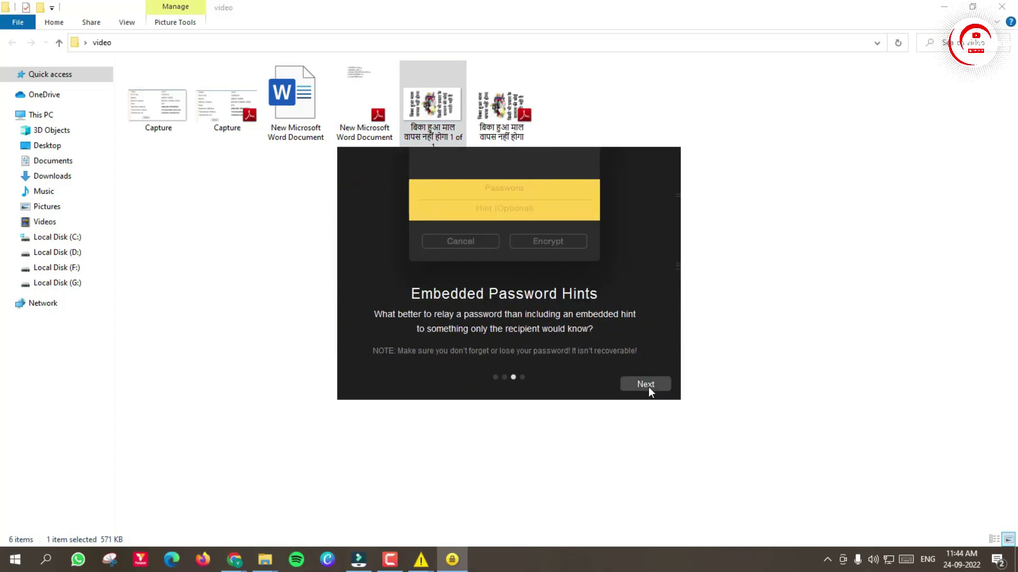
left_click(647, 387)
left_click(647, 387)
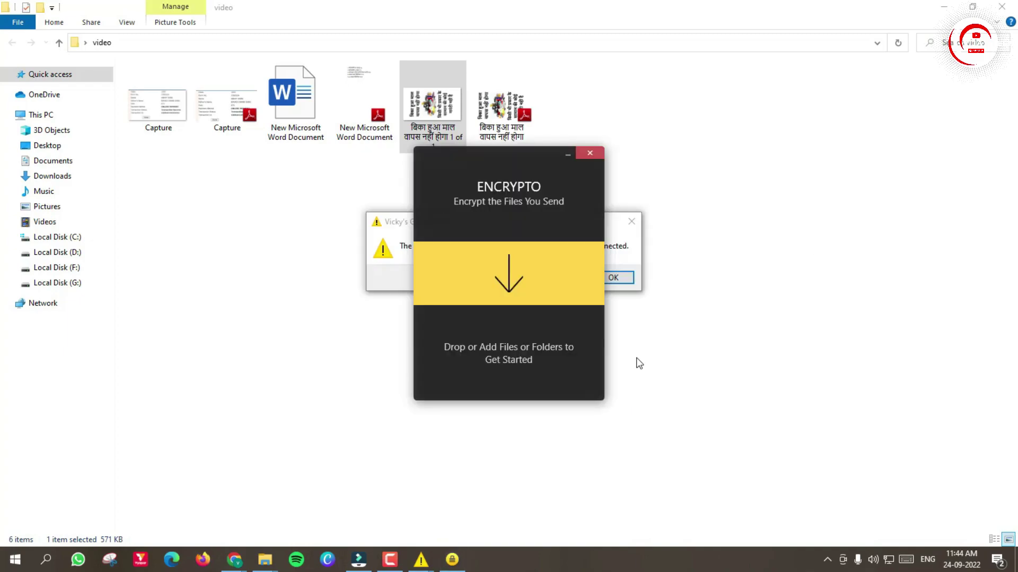
mouse_move(532, 308)
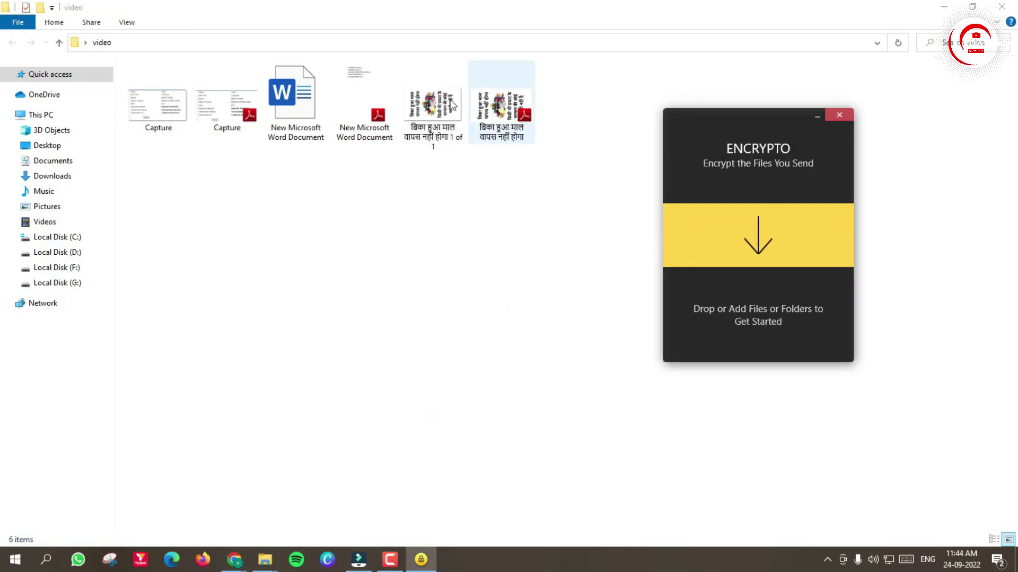
left_click(421, 119)
Step: After trying and closing one for the PNG, send the Capture image to Encrypto from its context menu
right_click(422, 121)
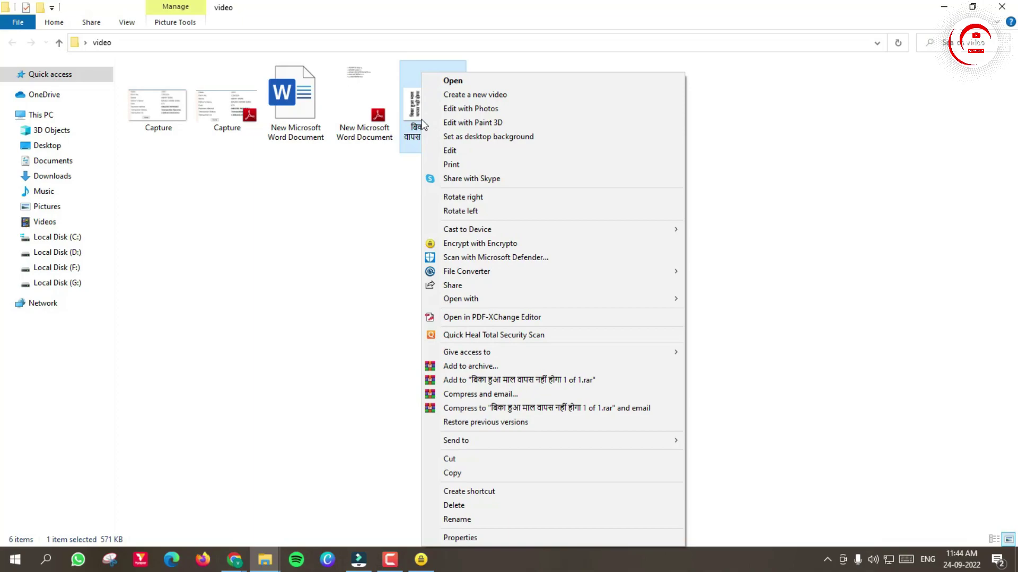
left_click(524, 243)
left_click(839, 116)
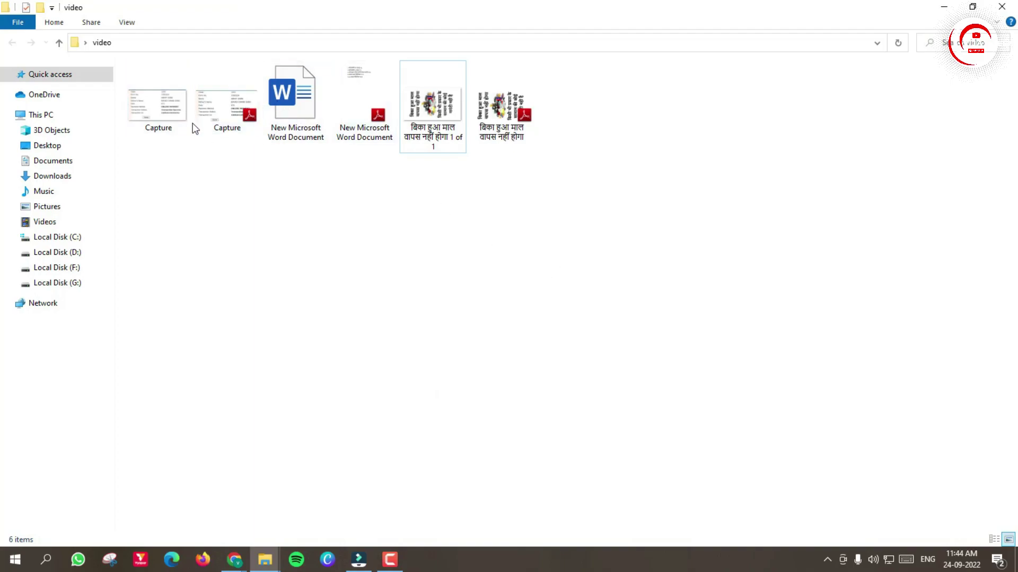
right_click(159, 101)
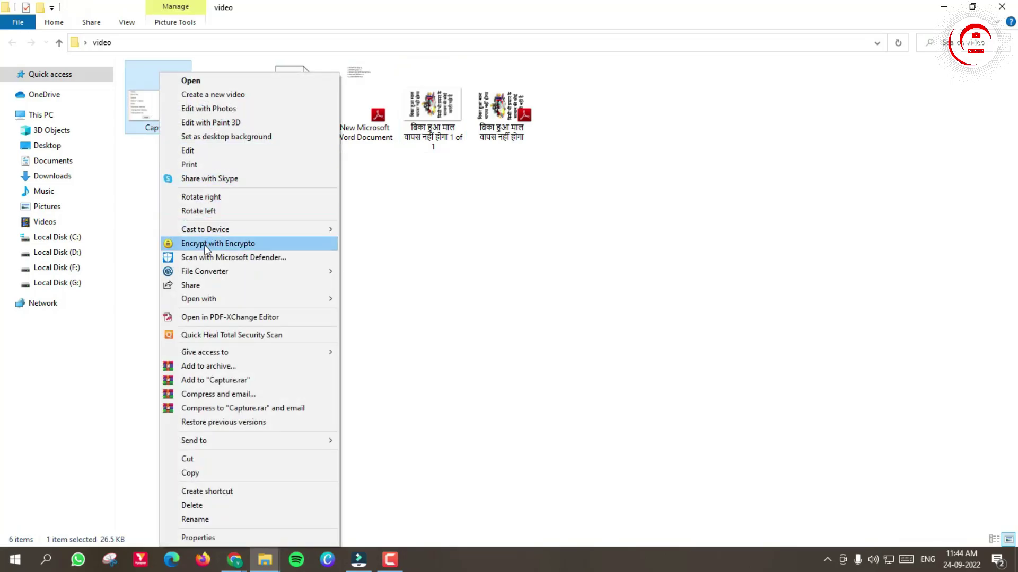
left_click(206, 245)
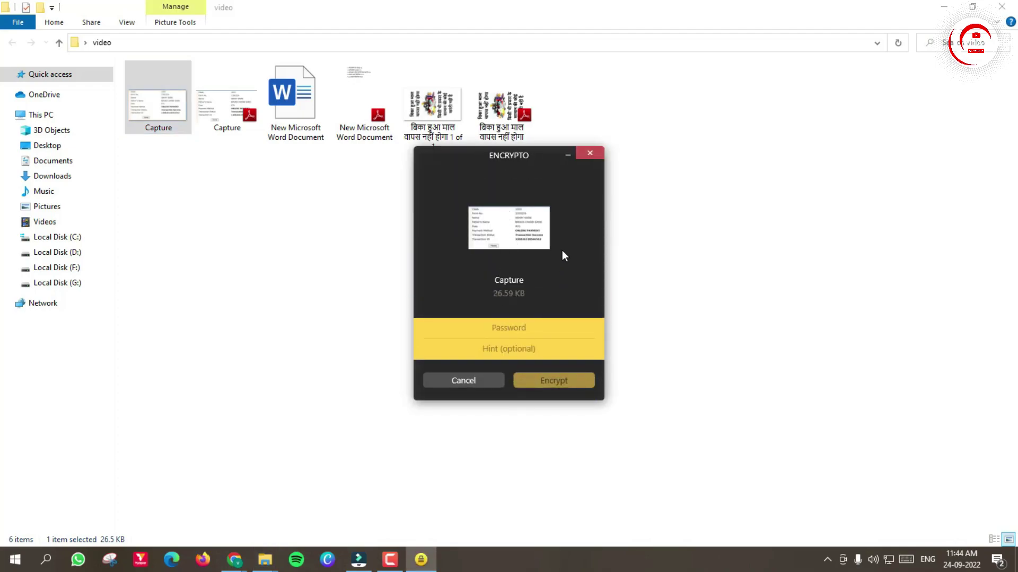
Step: Encrypt the Capture image with a password
left_click(522, 328)
type("123")
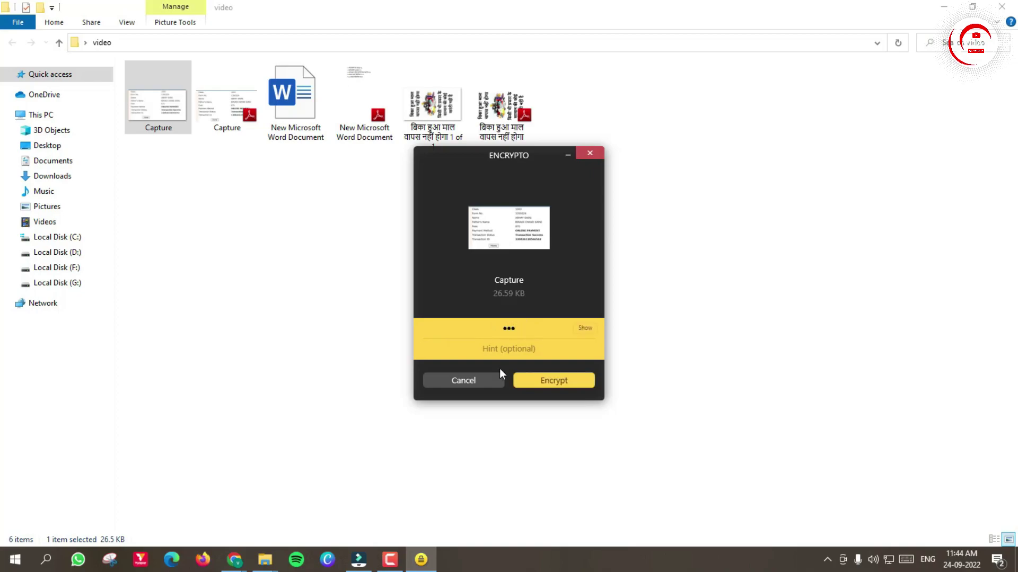
left_click(548, 382)
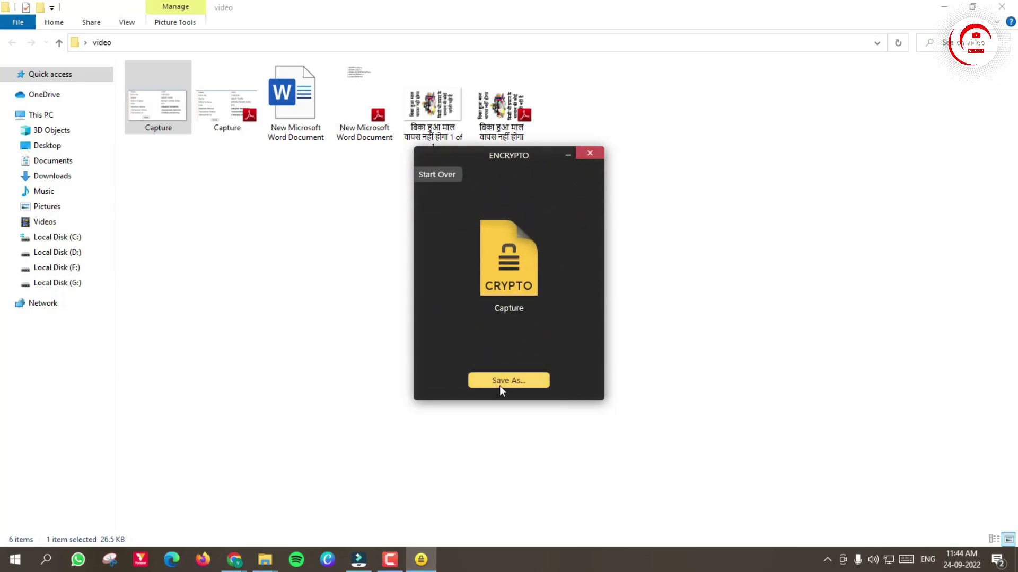
Step: Save the encrypted Capture file in the video folder, close Encrypto, and select the new file
left_click(501, 380)
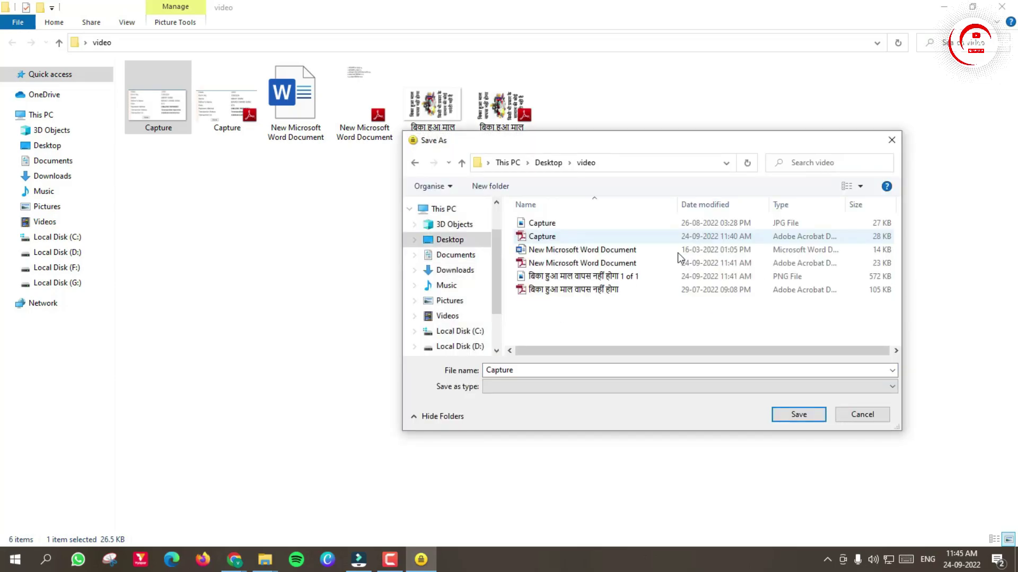
left_click(796, 413)
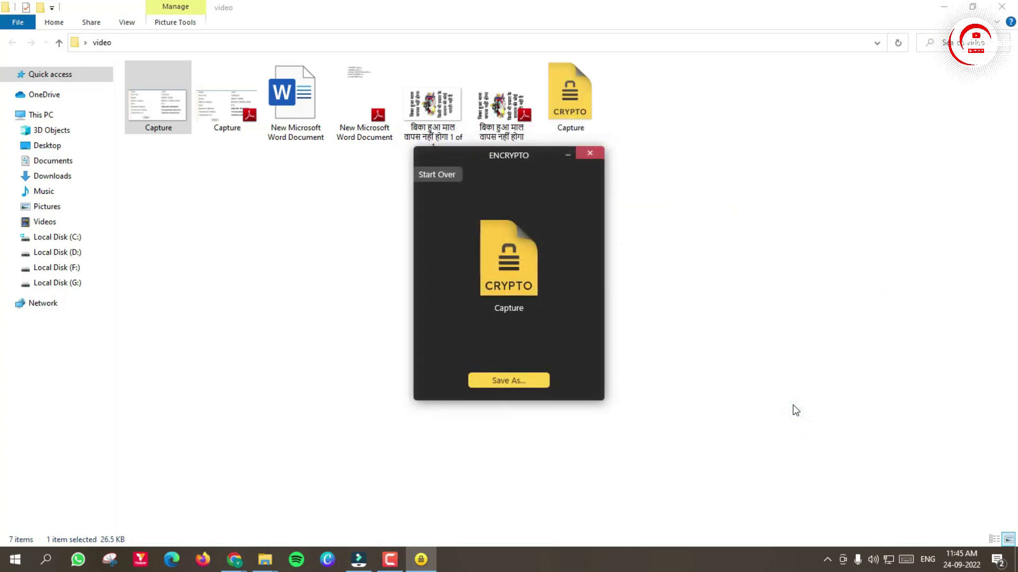
left_click(590, 153)
left_click(572, 112)
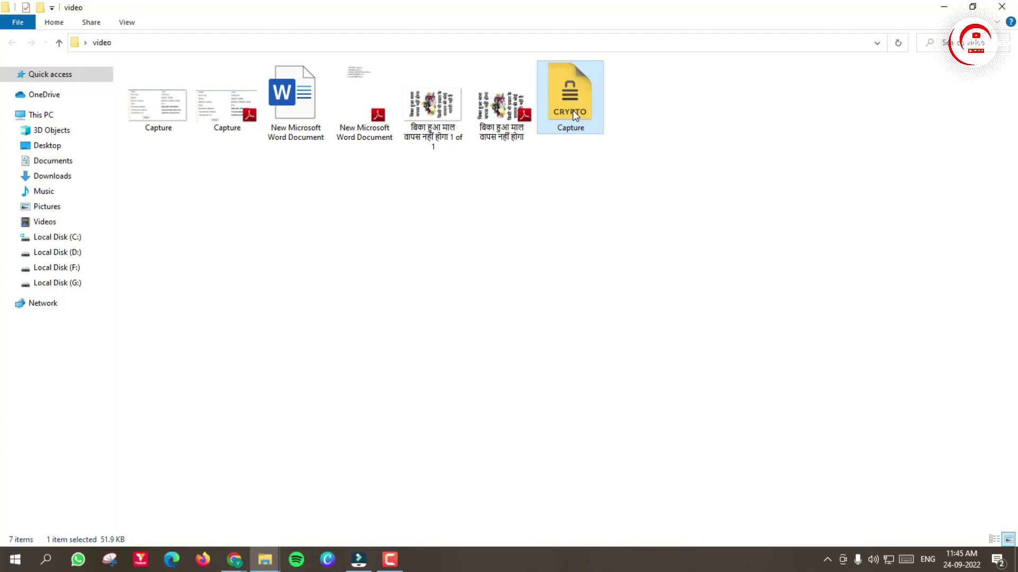
double_click(572, 111)
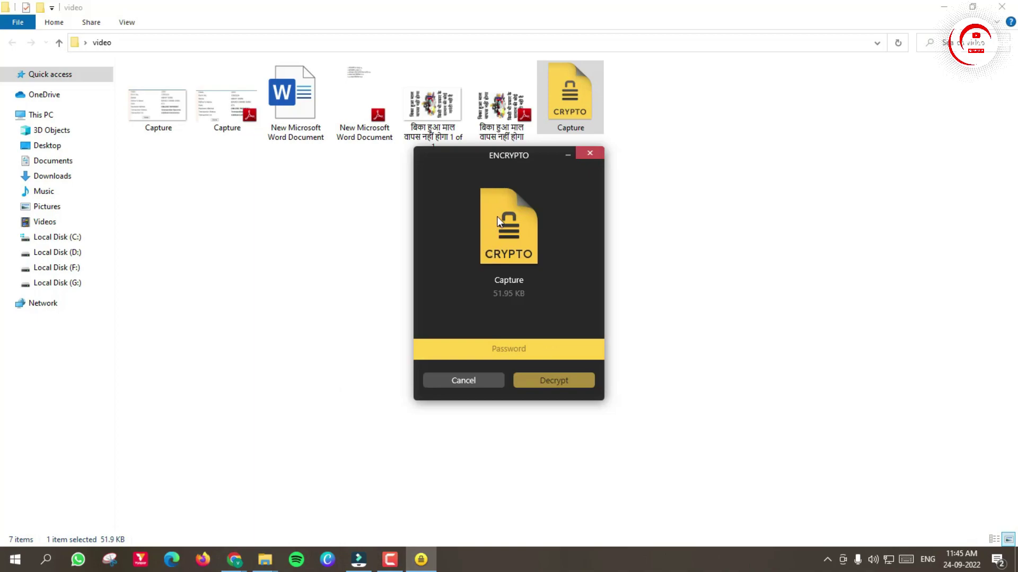
left_click(595, 153)
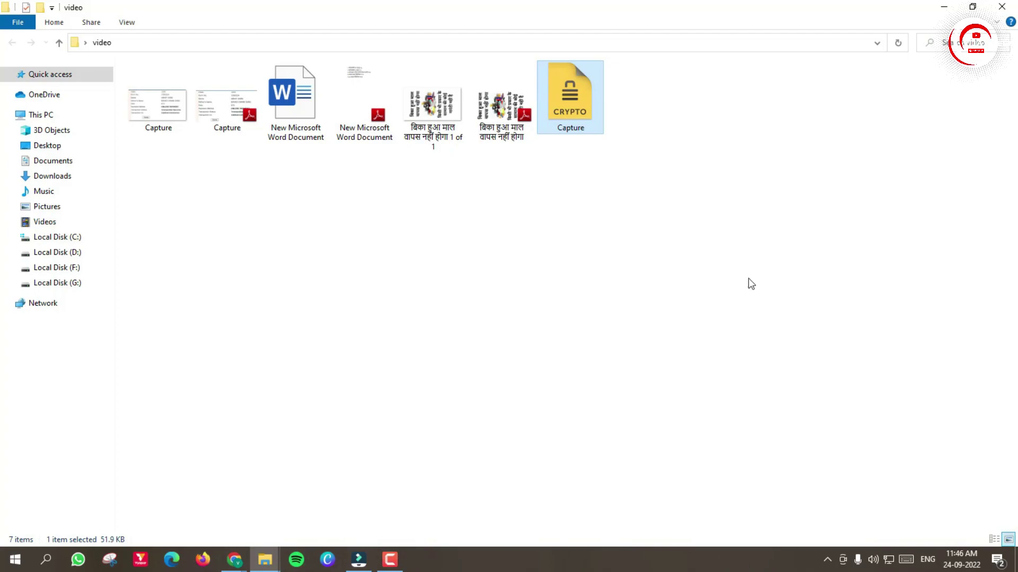
left_click(718, 253)
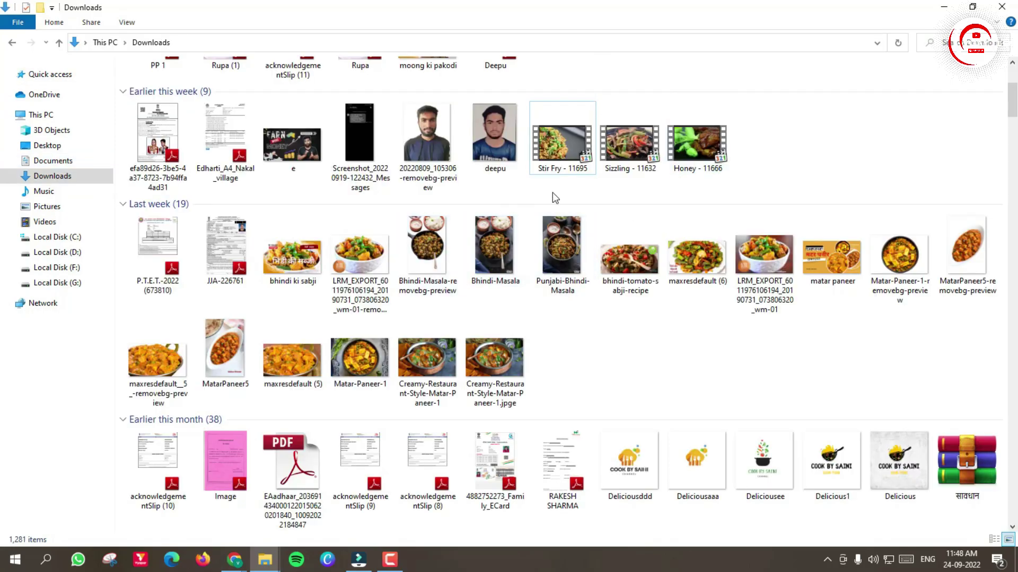
Step: Convert Stir Fry - 11695 with File Converter's To Mp4 (low quality) option
right_click(556, 139)
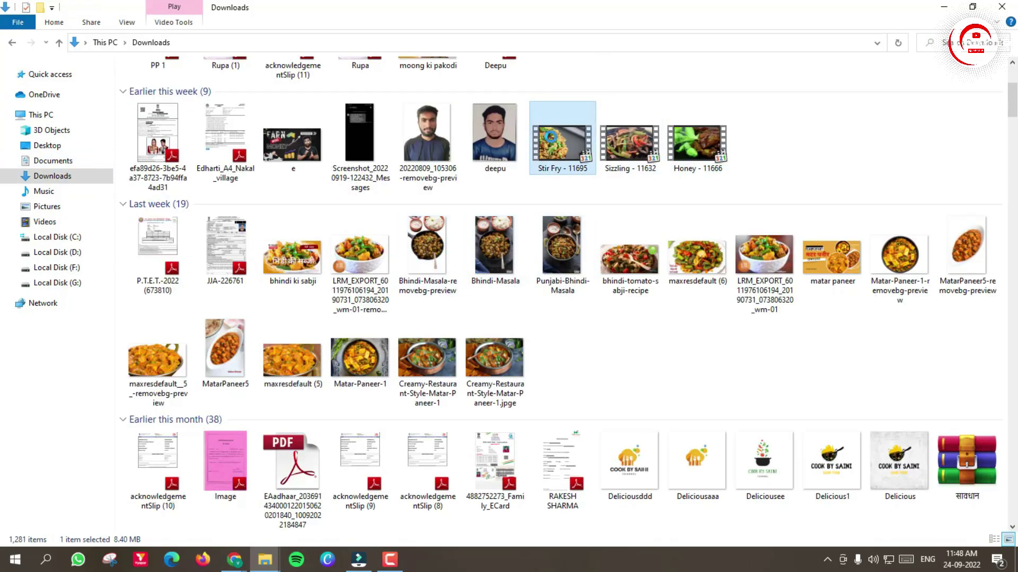
mouse_move(594, 220)
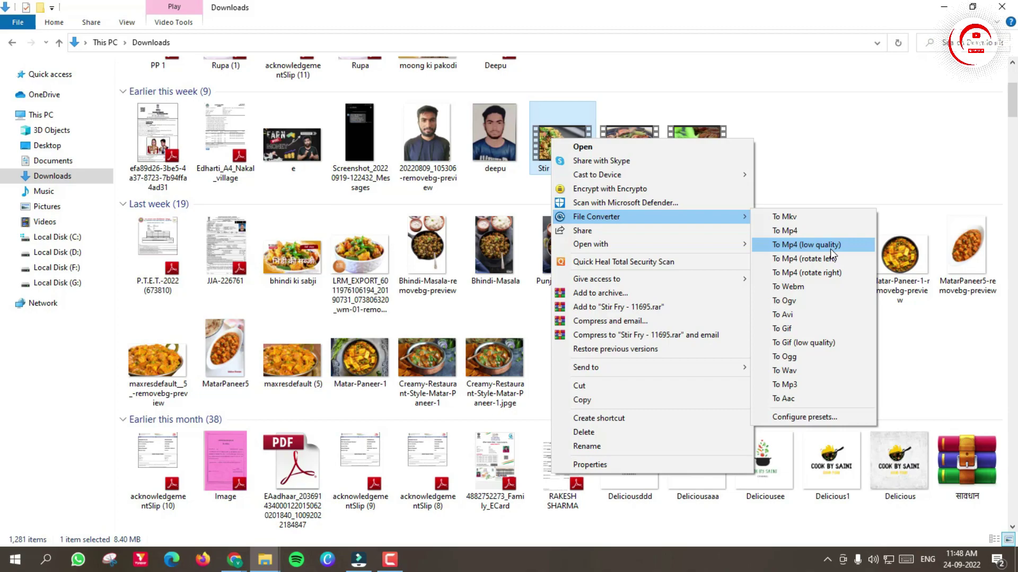
left_click(830, 249)
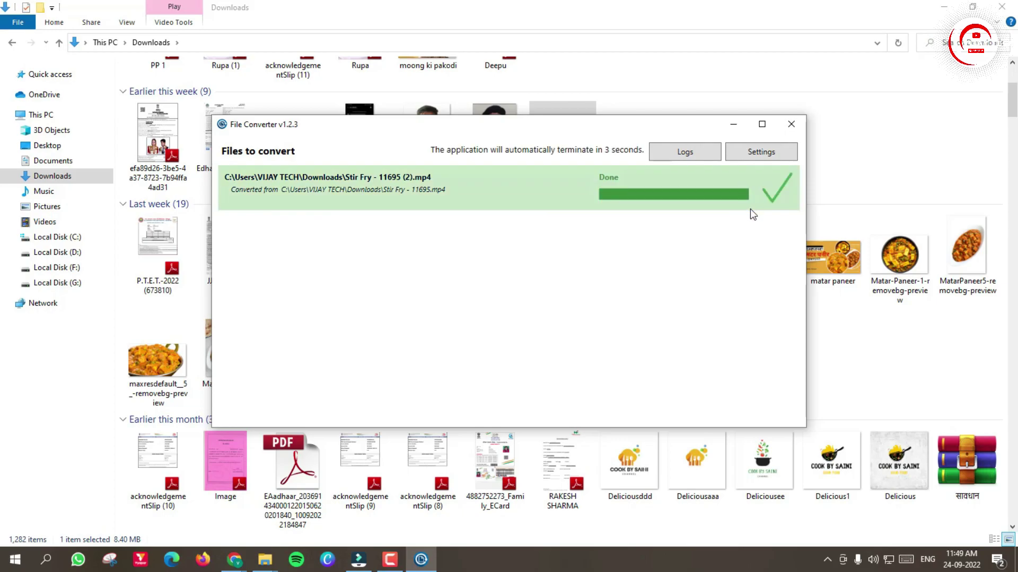
Step: Close File Converter, select the original Stir Fry video, and outline its 8.40 MB size
left_click(795, 126)
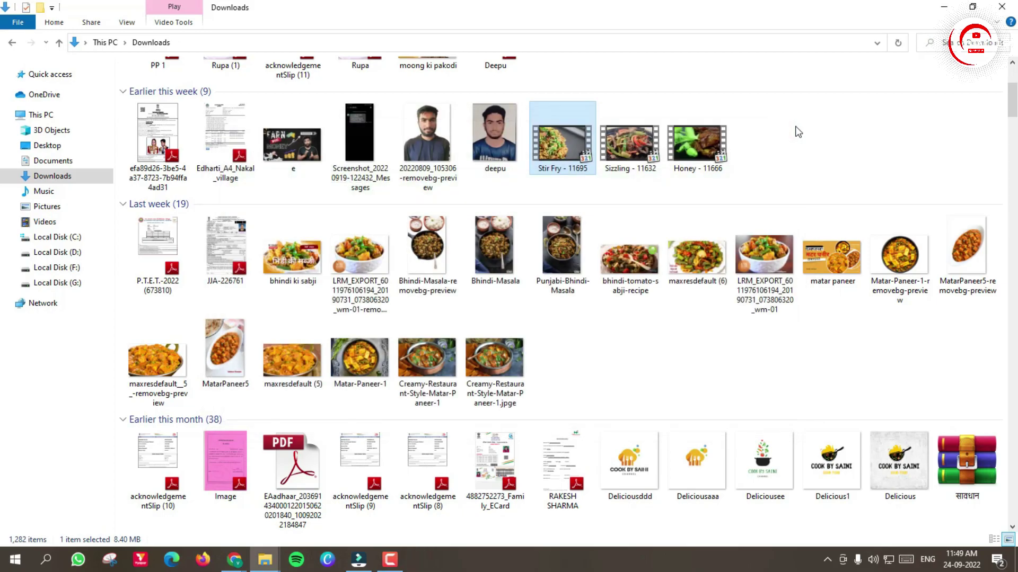
scroll(743, 141, "up", 3)
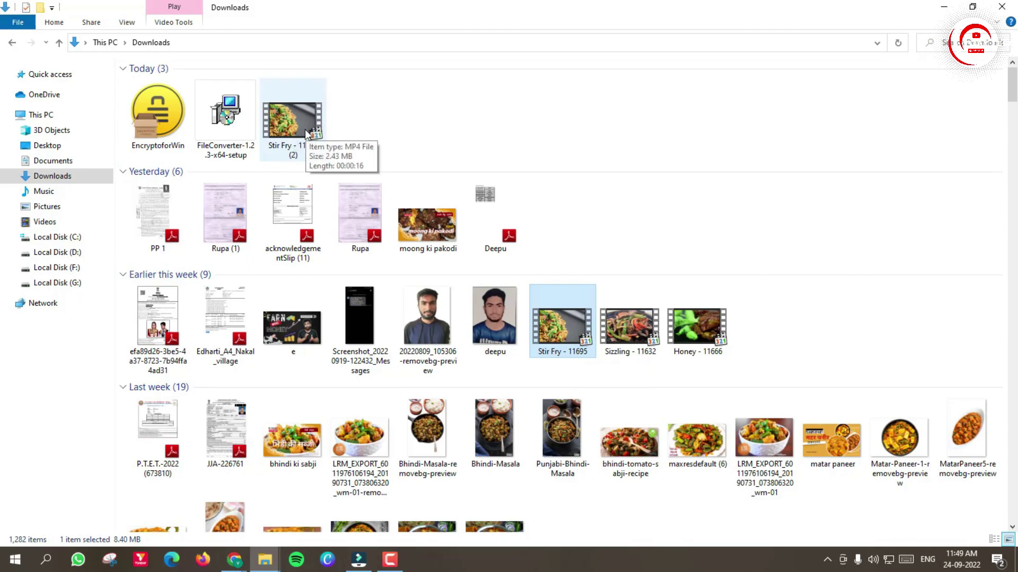
left_click(407, 123)
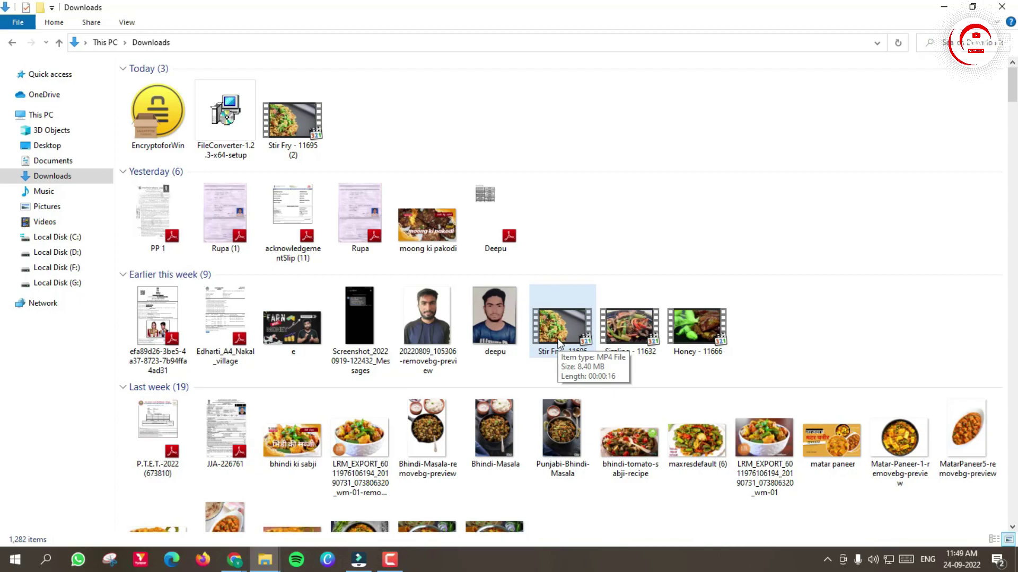
left_click(558, 343)
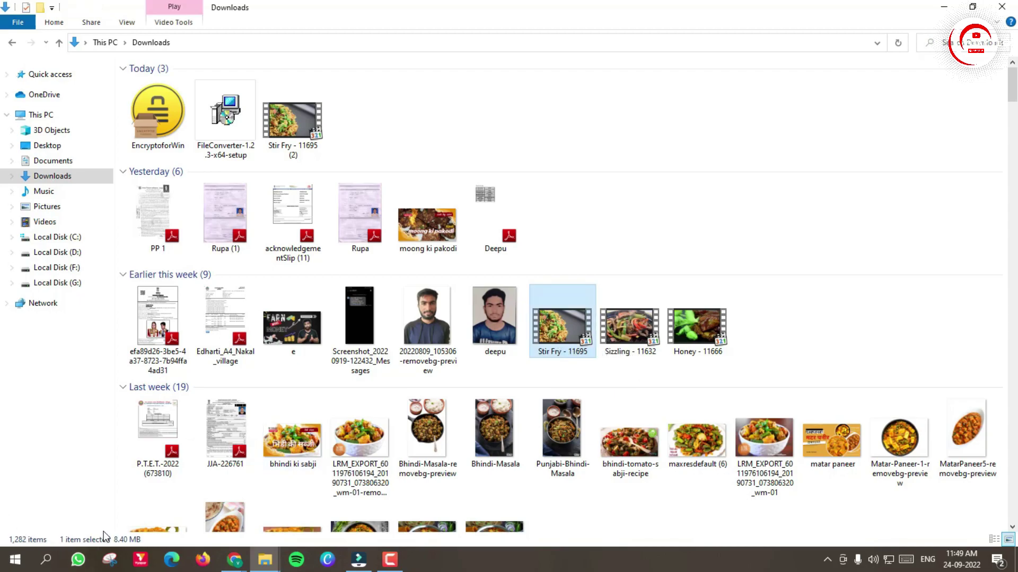
key("ctrl+shift+d")
mouse_move(110, 530)
left_mouse_down()
mouse_move(122, 547)
mouse_move(151, 548)
left_mouse_up()
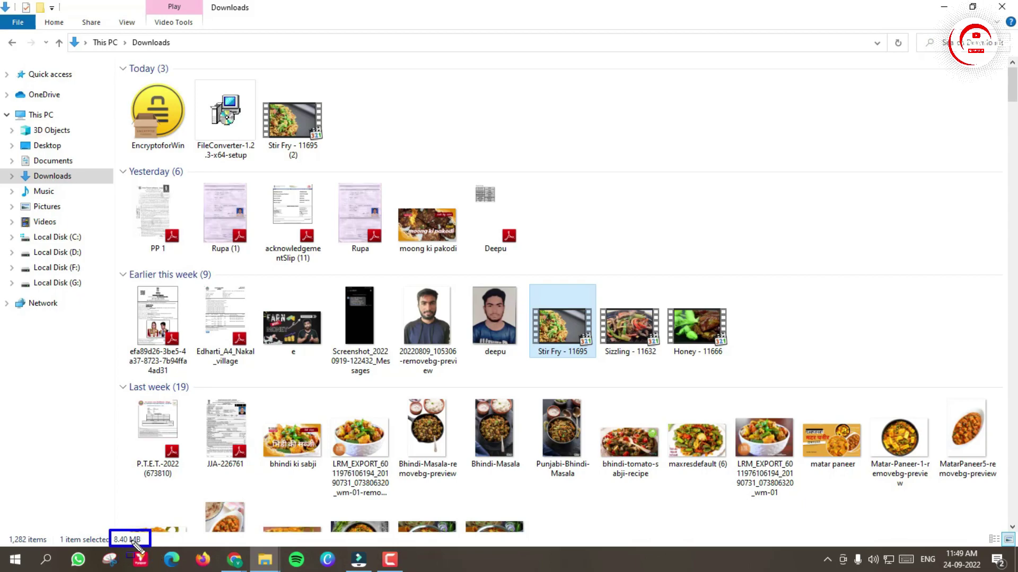
key("ctrl+shift+d")
Step: Select Stir Fry - 11695 (2), outline its 2.43 MB size, and play it
left_click(305, 112)
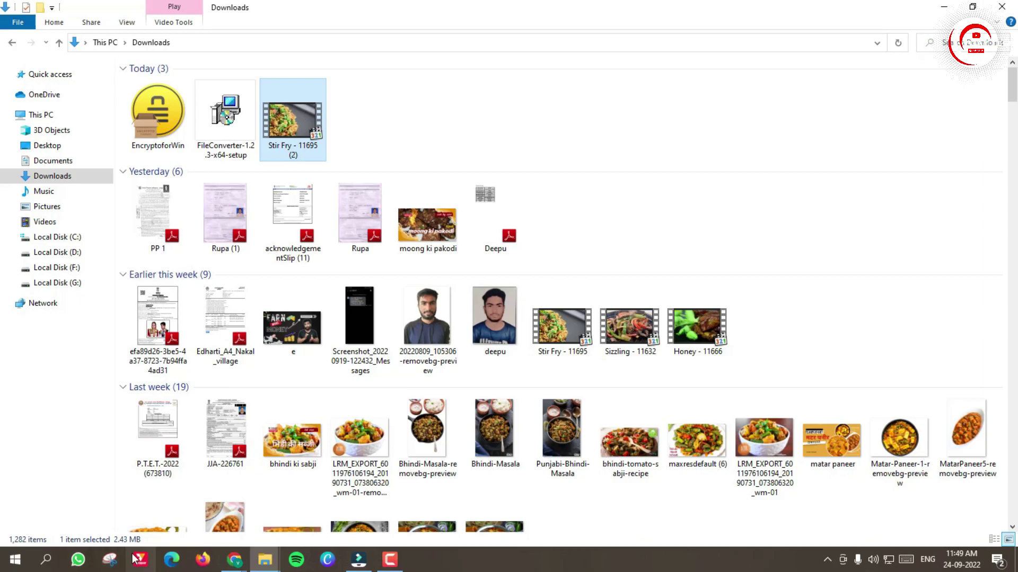
key("ctrl+shift+d")
left_click_drag(103, 527, 153, 548)
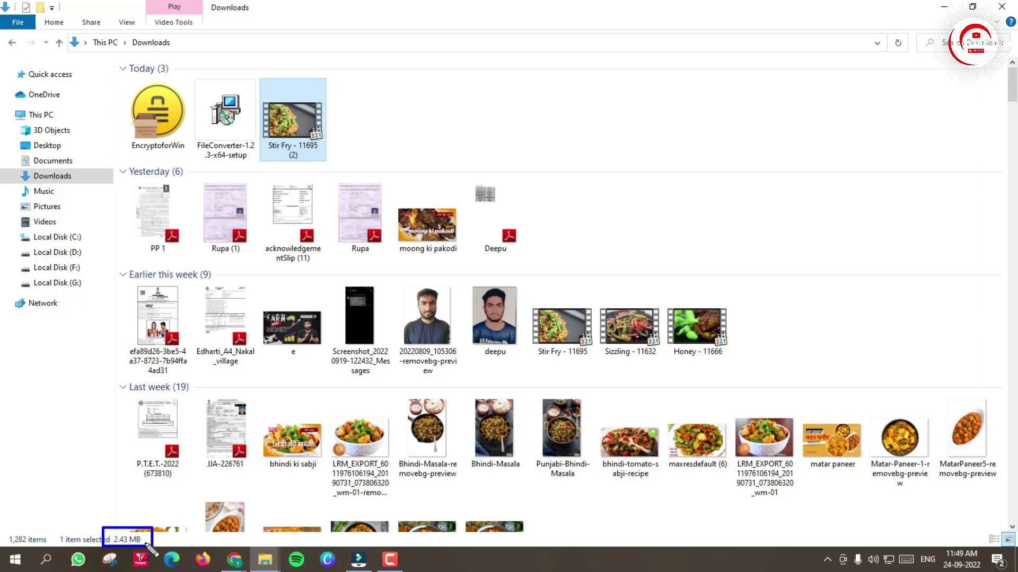
key("Escape")
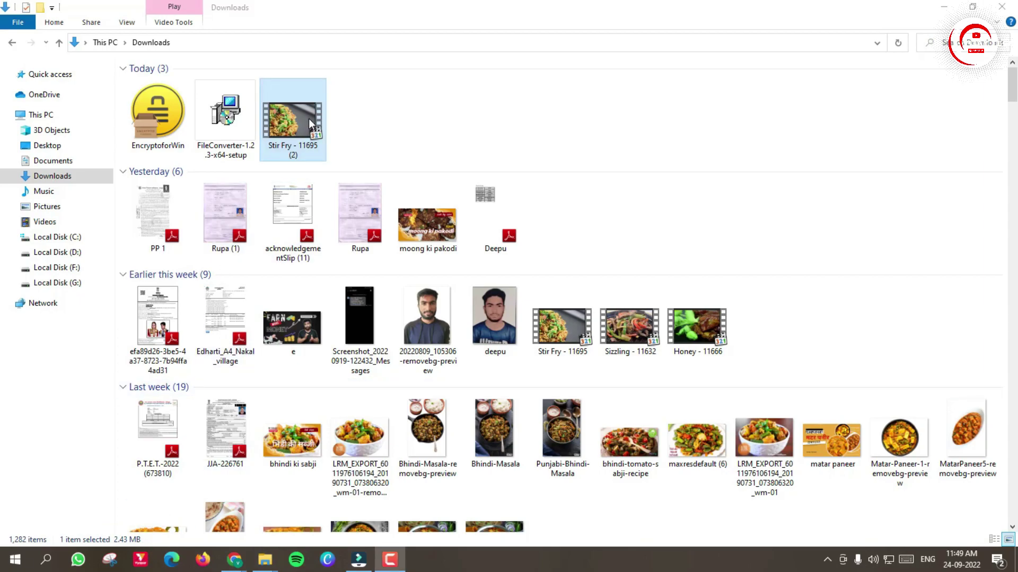
double_click(308, 119)
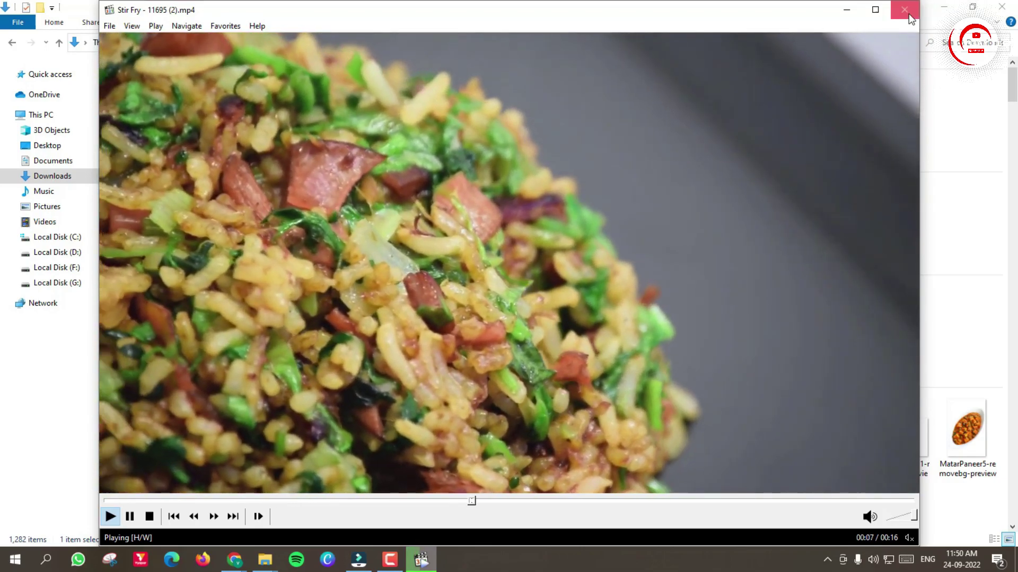
Step: Close the player, play and close the original Stir Fry - 11695, then minimize Explorer
left_click(910, 19)
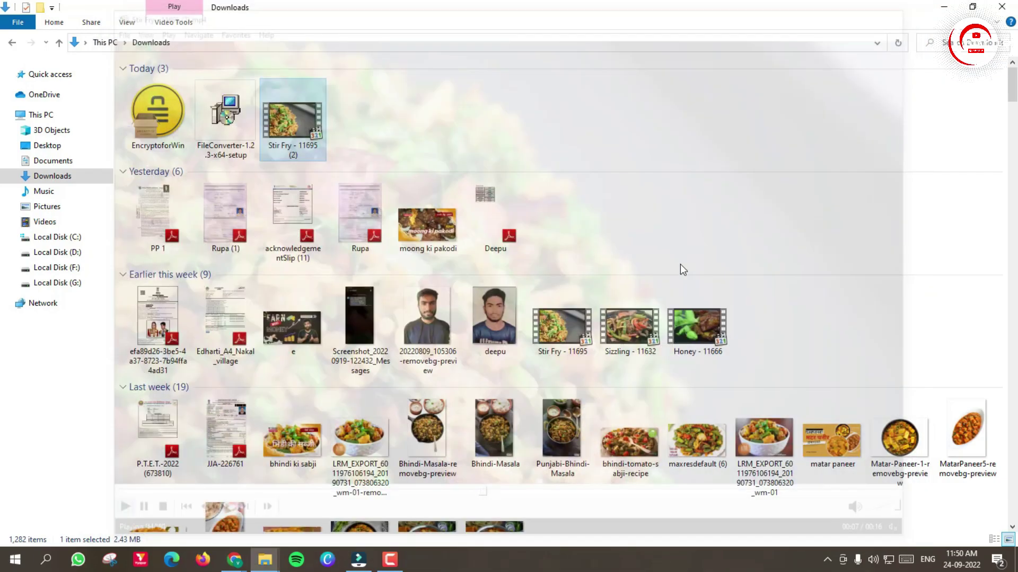
left_click(583, 338)
double_click(580, 332)
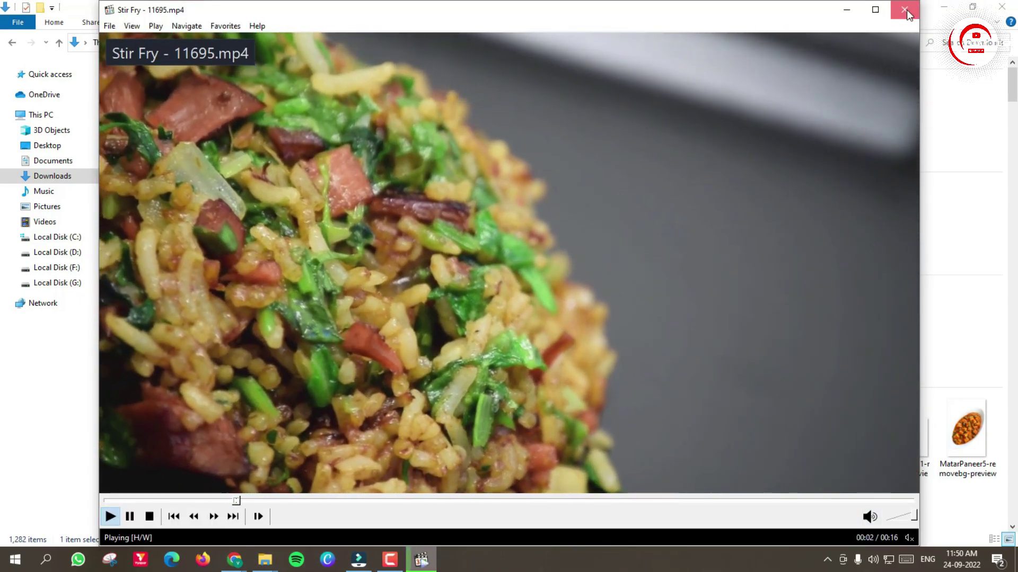
left_click(907, 14)
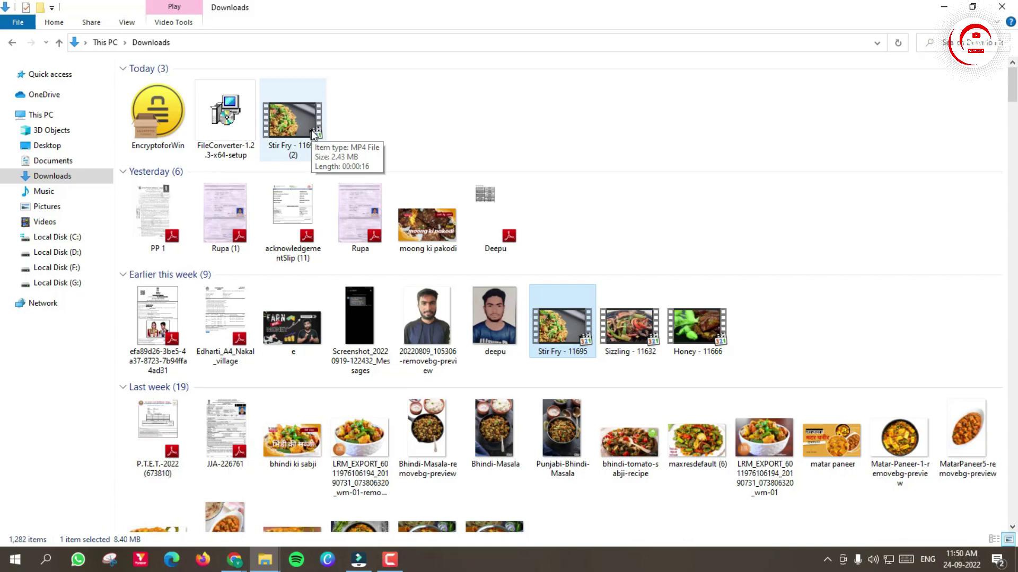
left_click(946, 7)
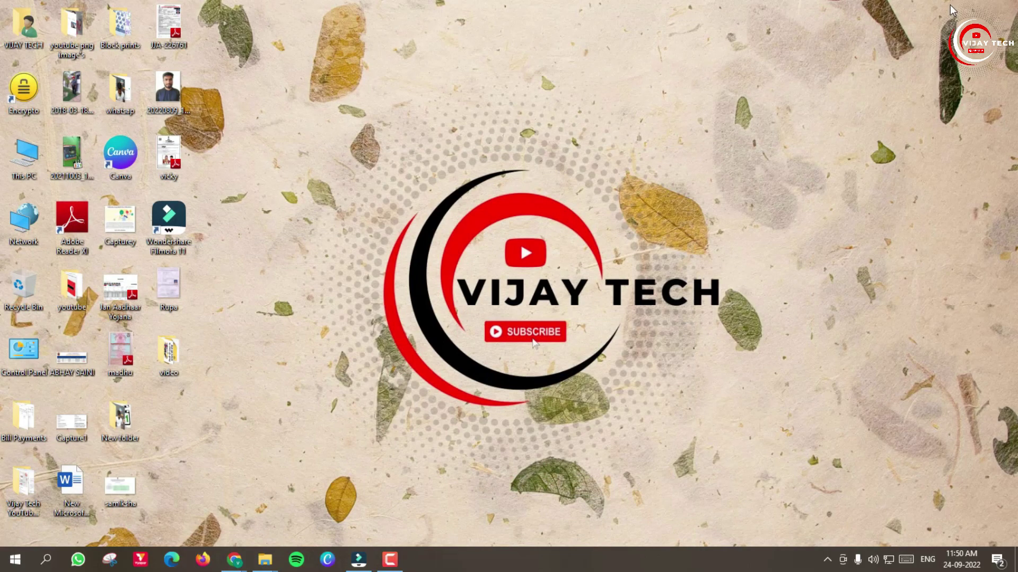